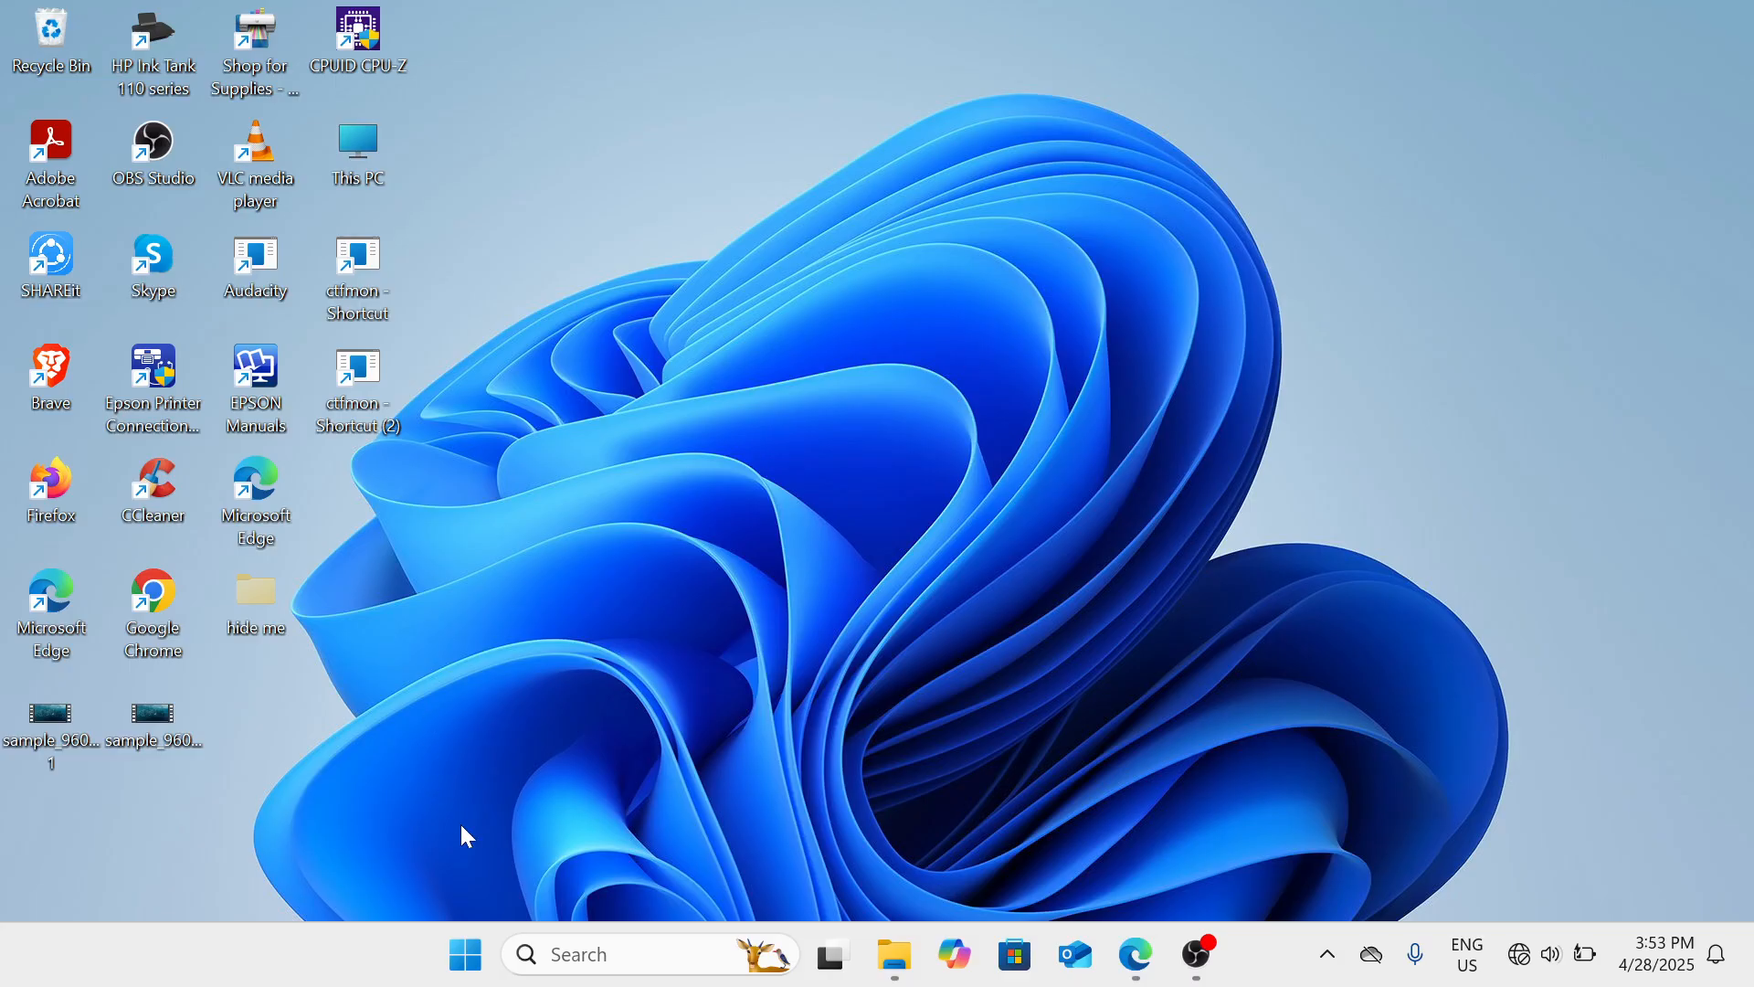
# Step: Search the system for "adva", open the advanced system settings, and dismiss the Malwarebytes scan notification
pyautogui.click(568, 957)
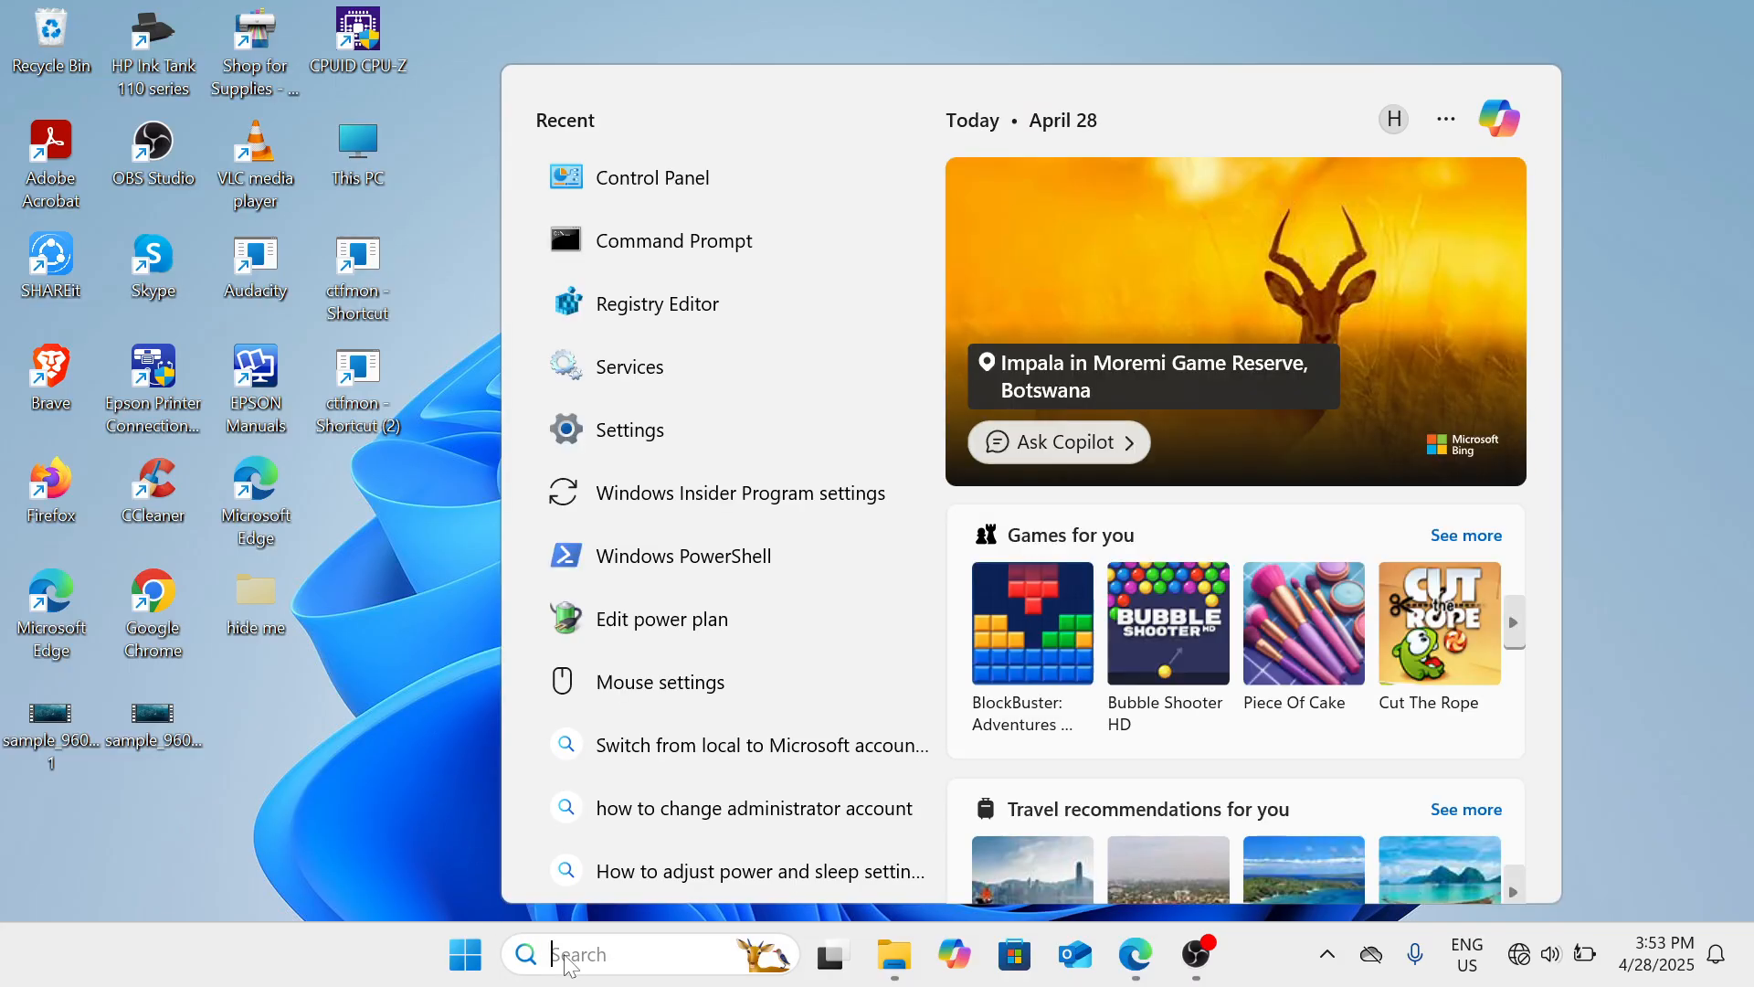
pyautogui.write('adva')
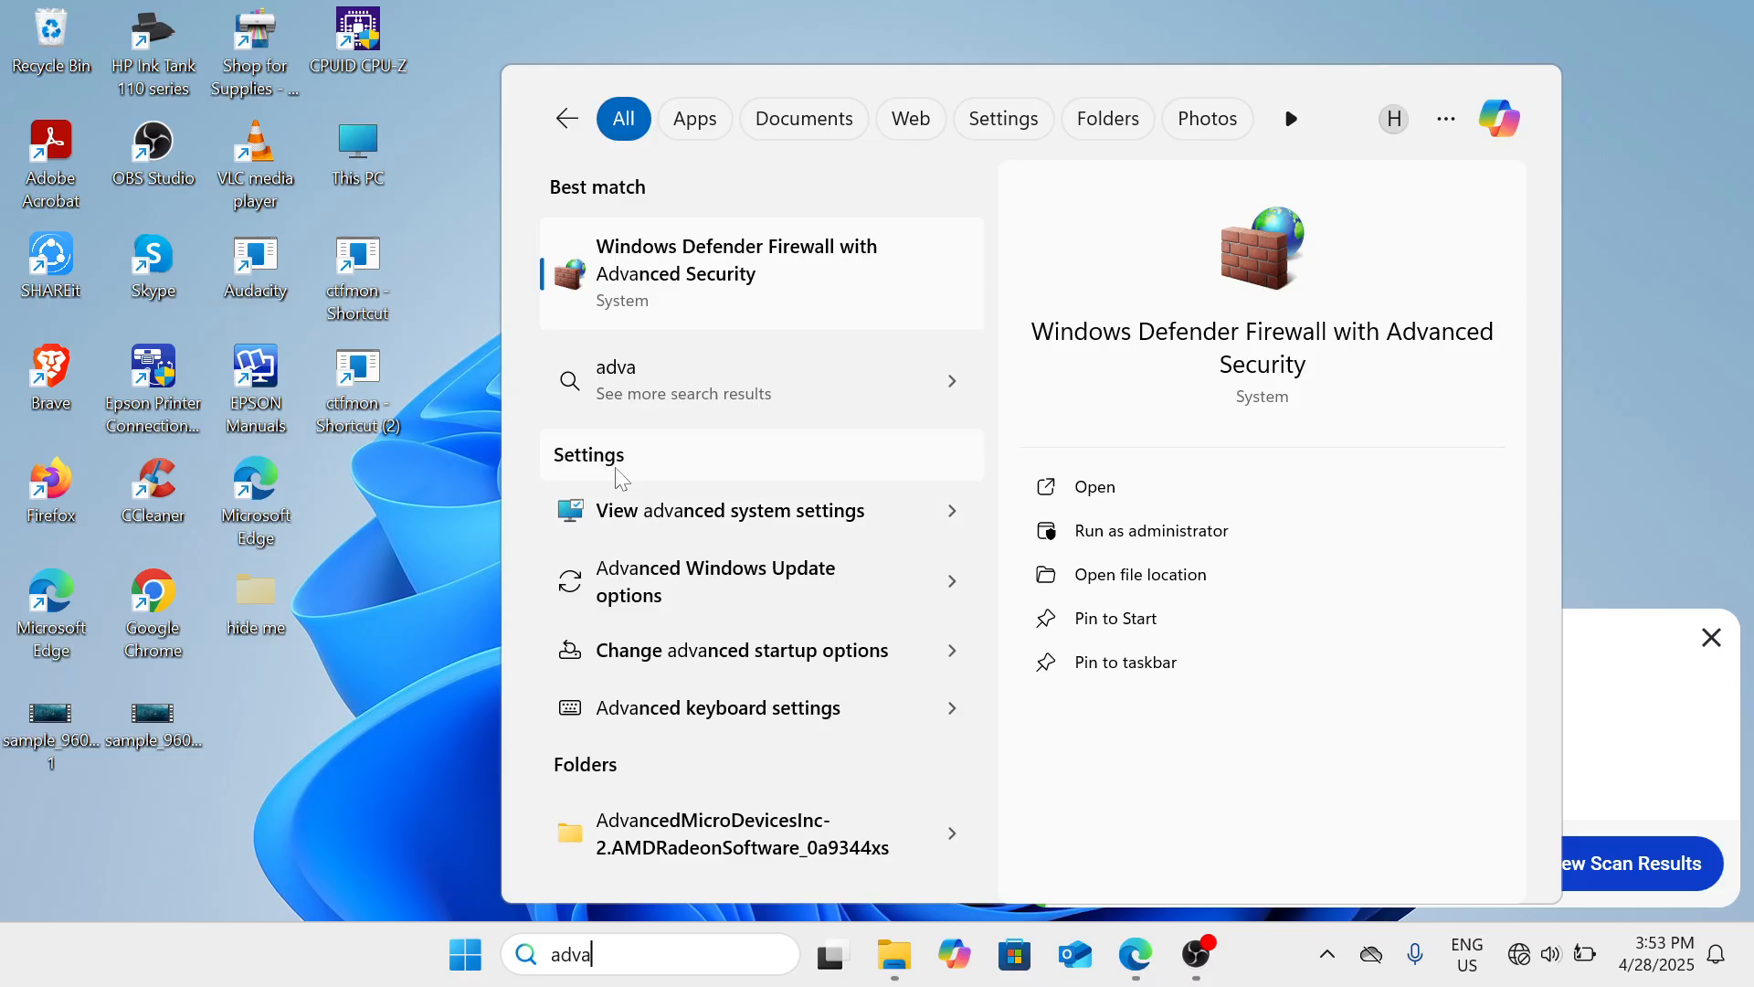
pyautogui.click(652, 526)
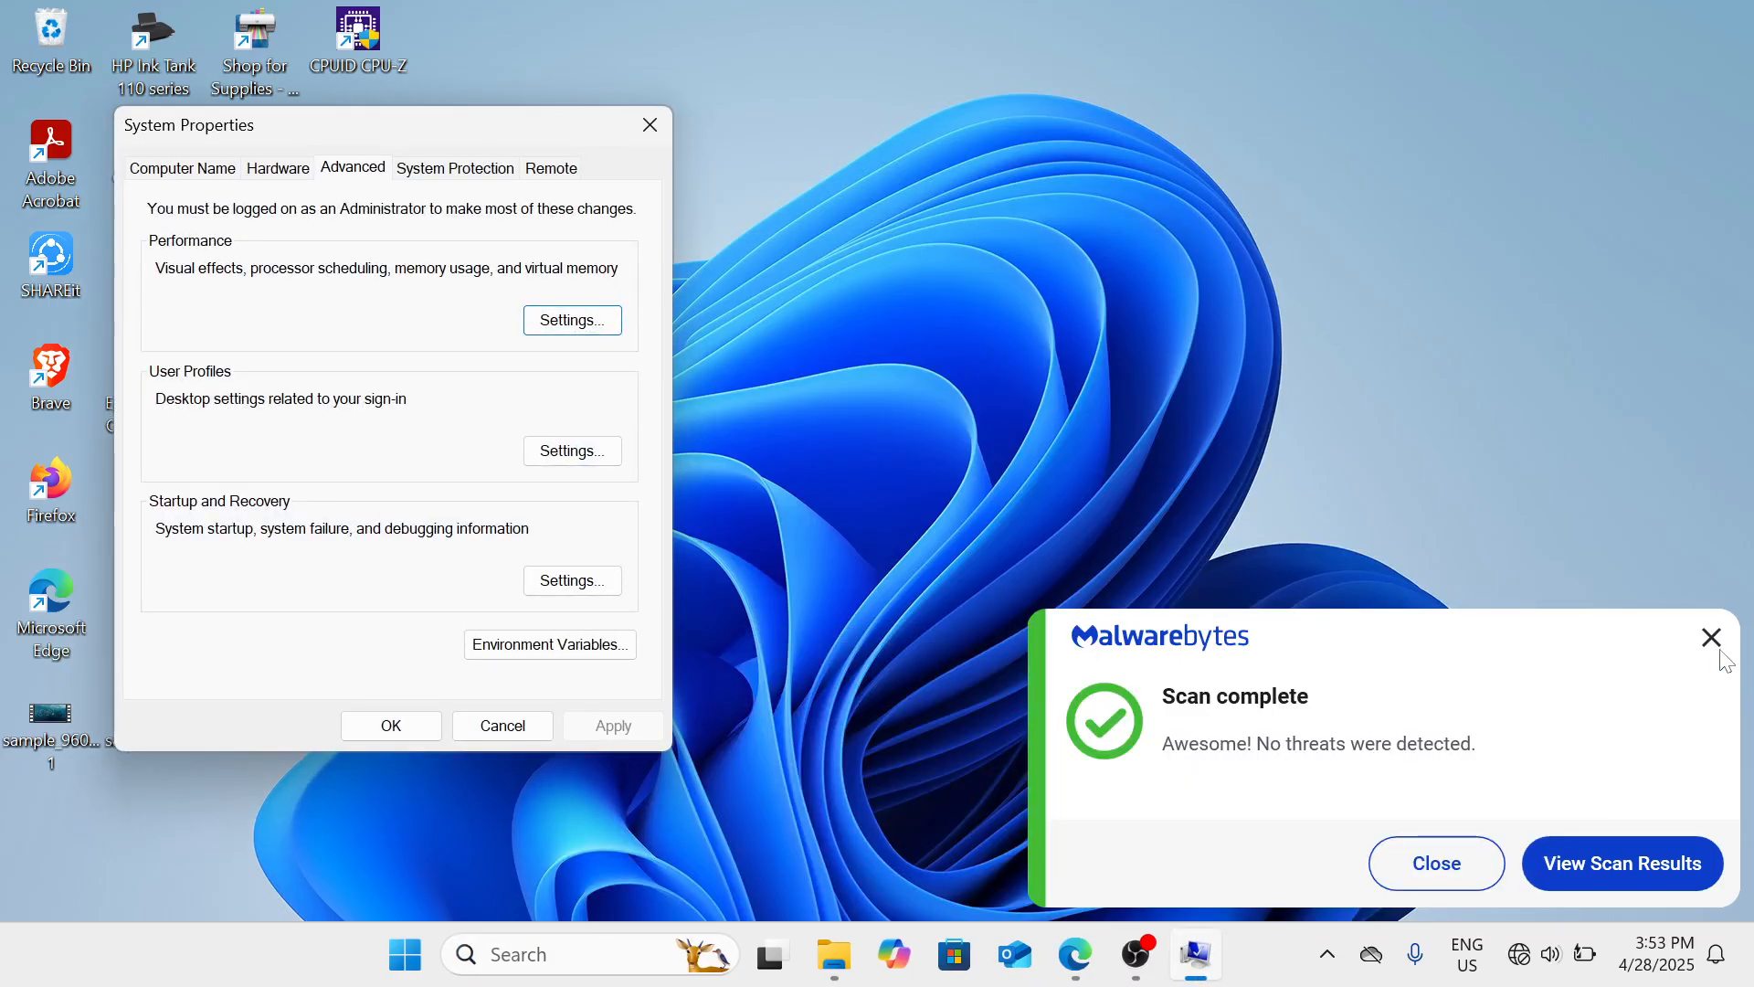
pyautogui.click(1712, 637)
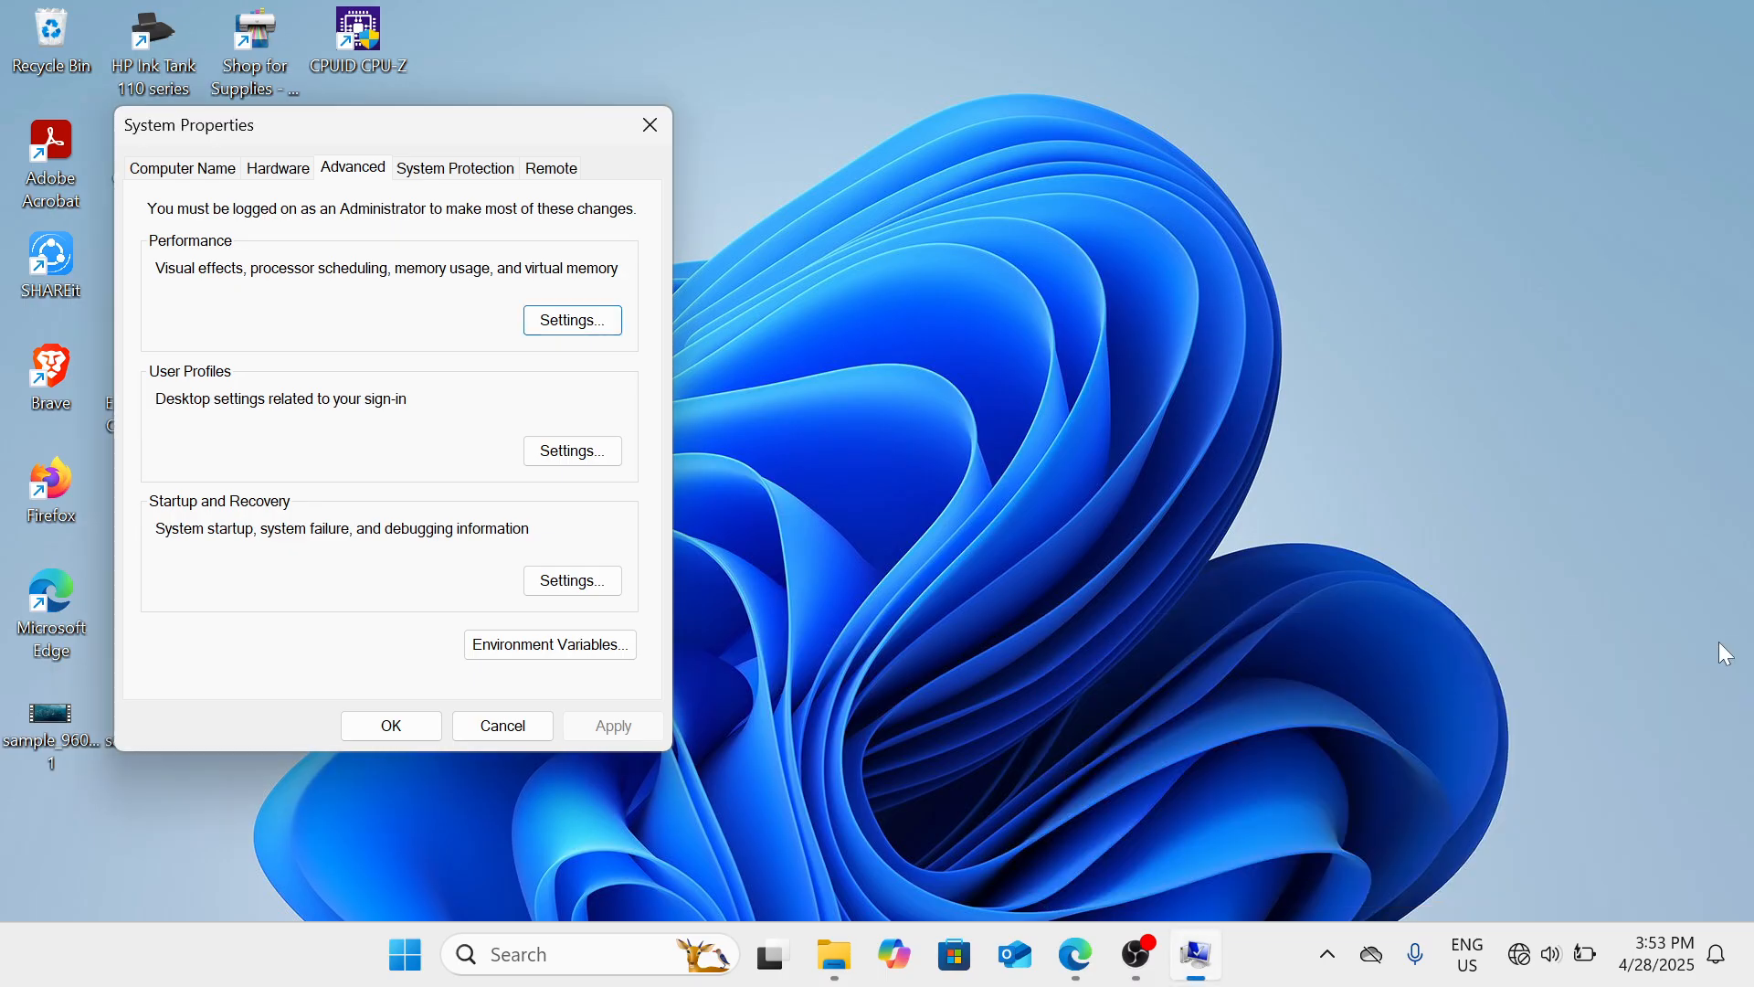
pyautogui.moveTo(562, 128); pyautogui.dragTo(961, 232)
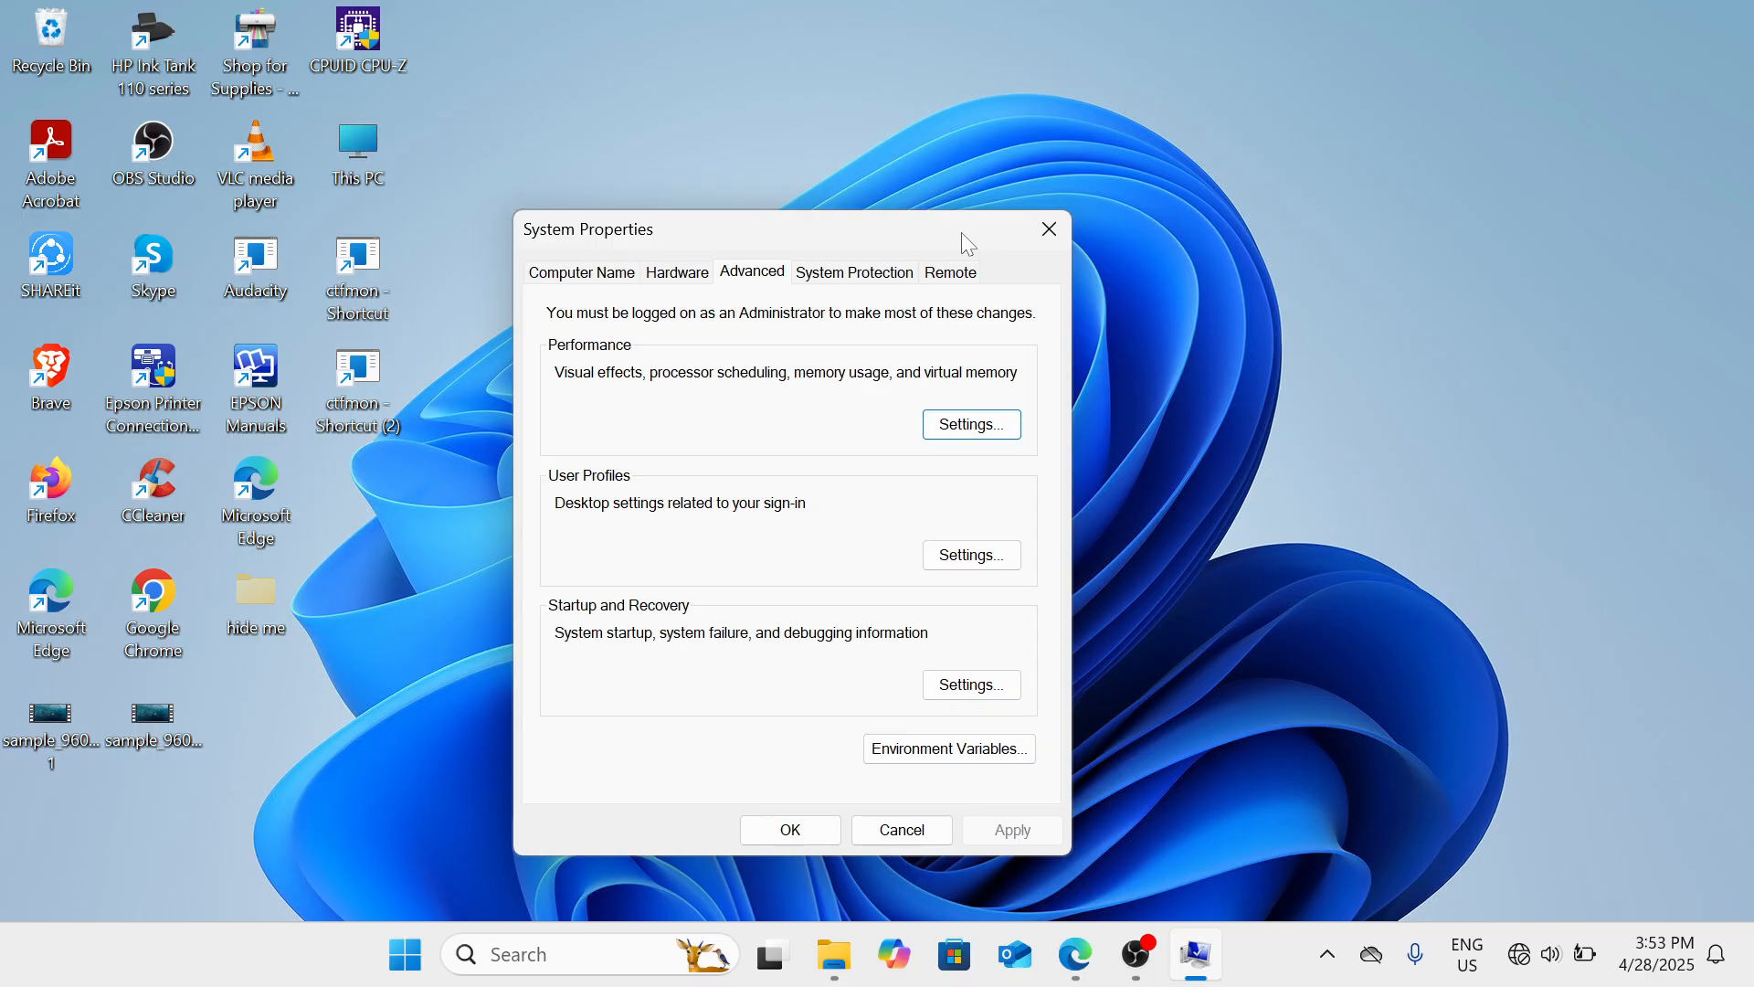
# Step: Try turning off Automatically restart under system failure in Startup and Recovery, cancel the dialog, and close System Properties
pyautogui.click(972, 685)
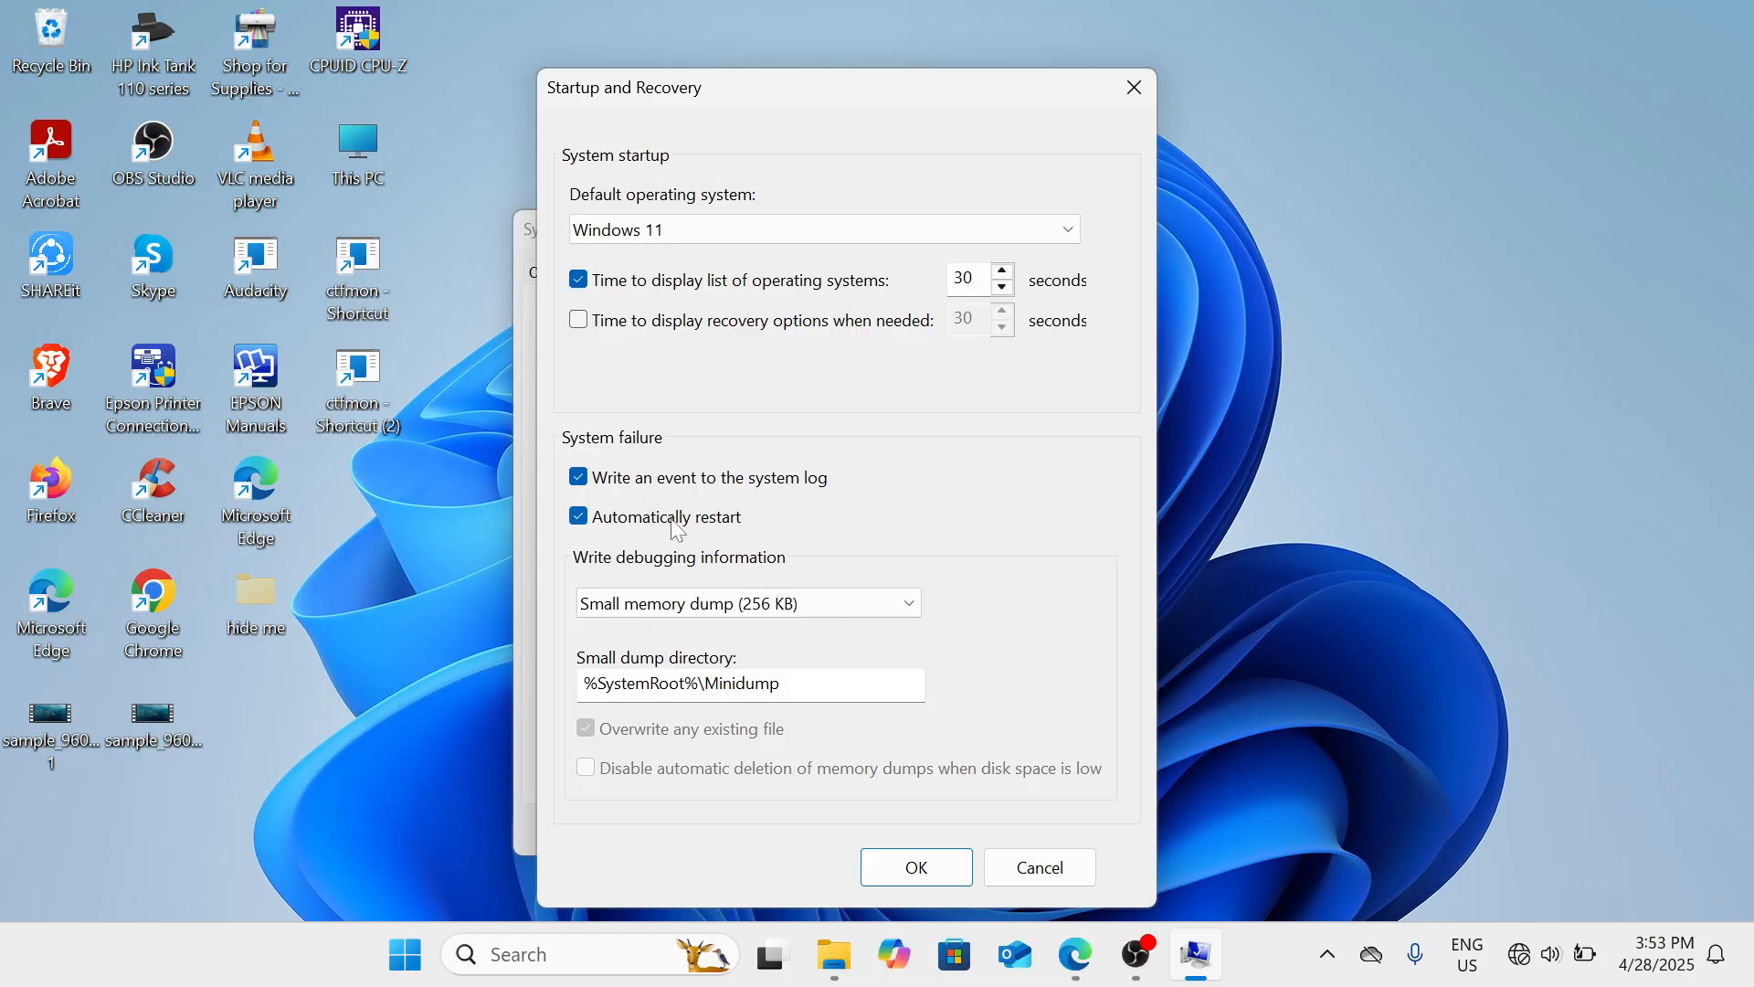
pyautogui.click(579, 518)
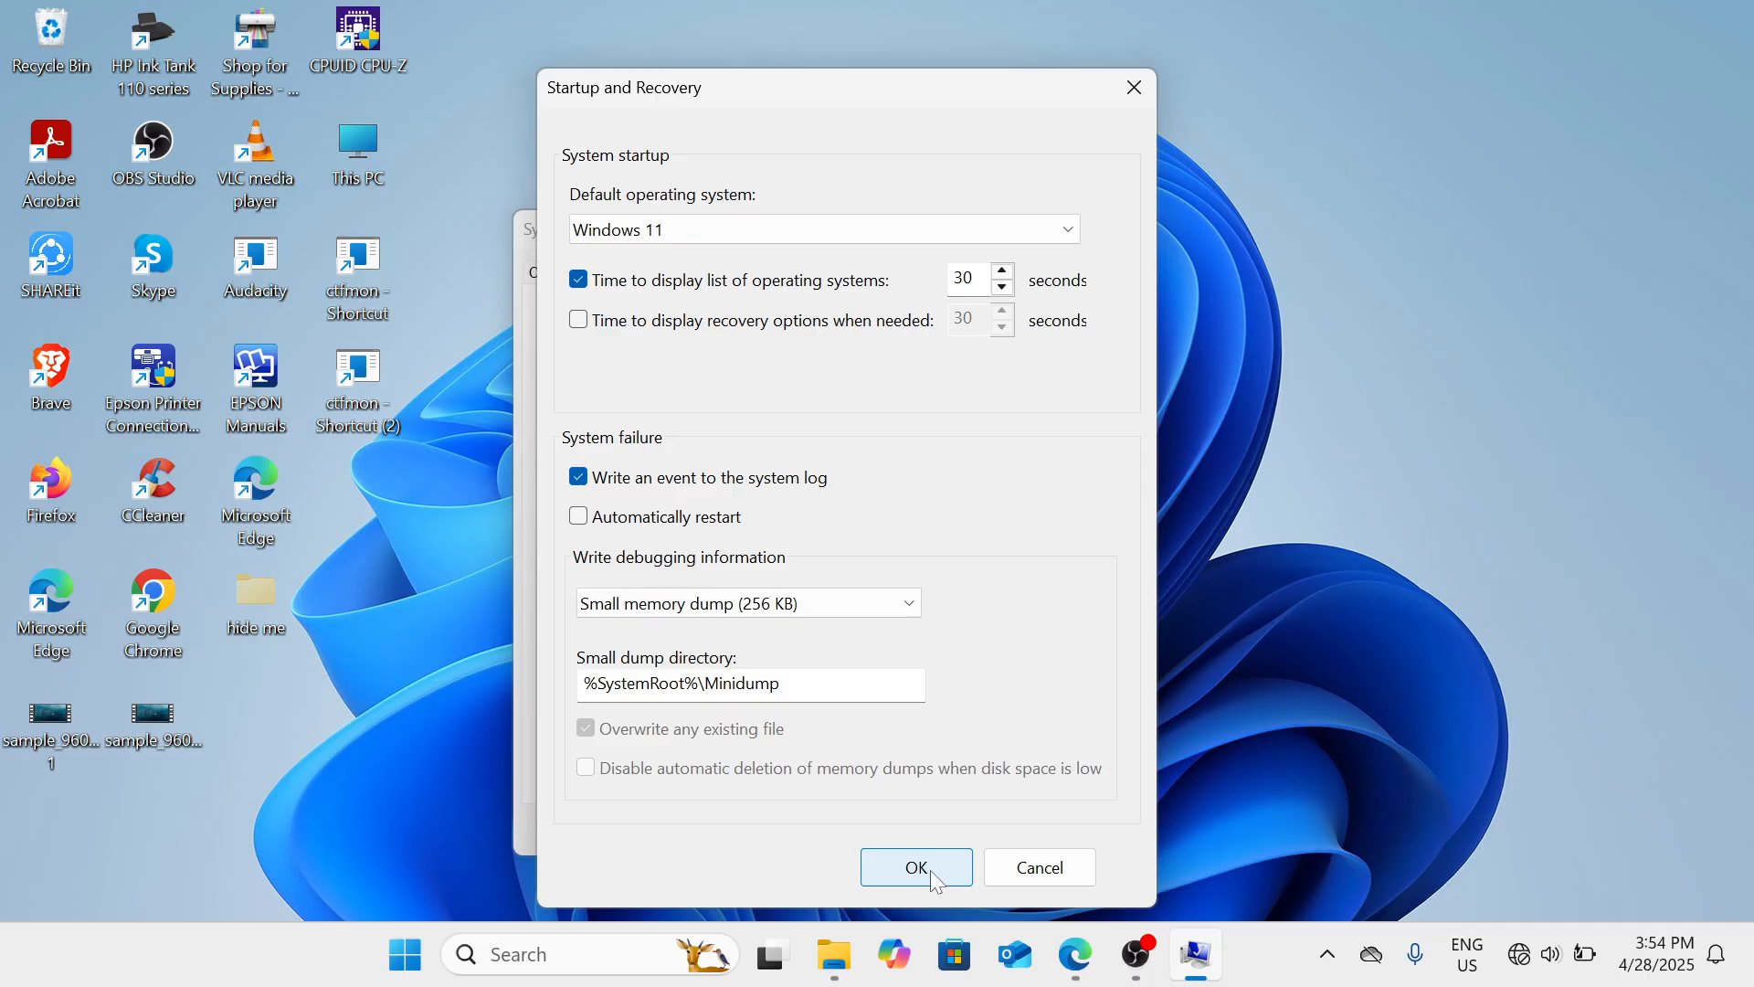
pyautogui.click(1052, 868)
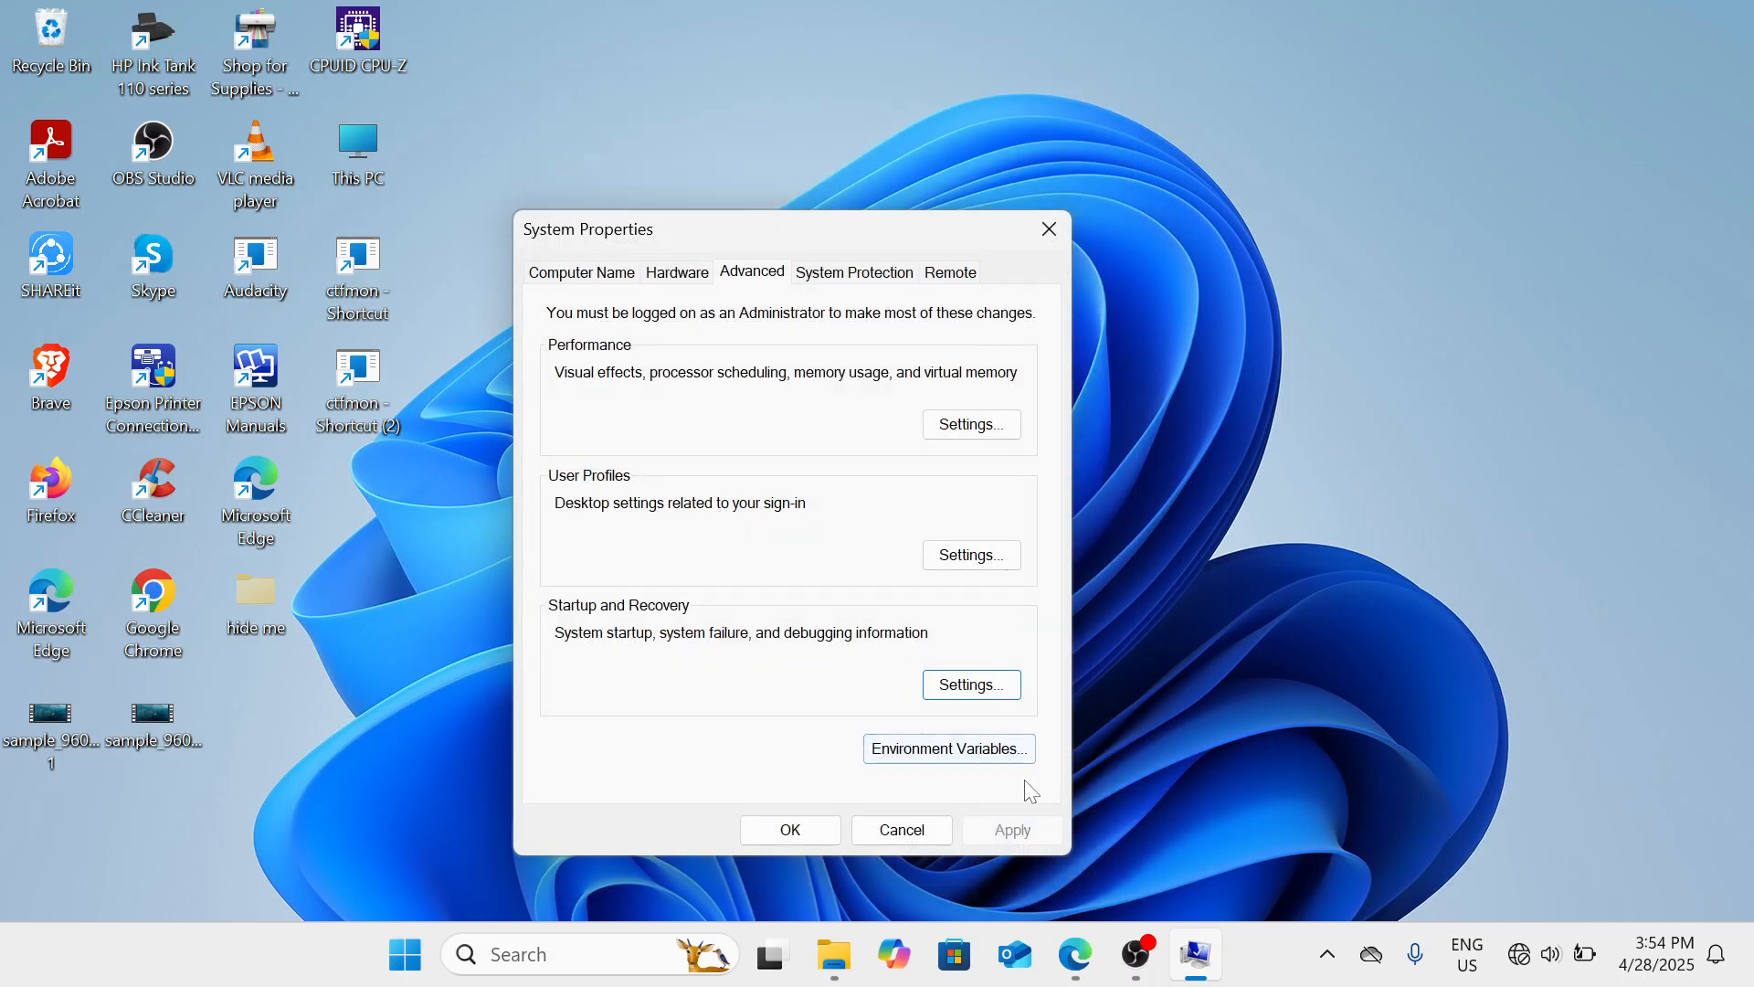
pyautogui.click(1048, 230)
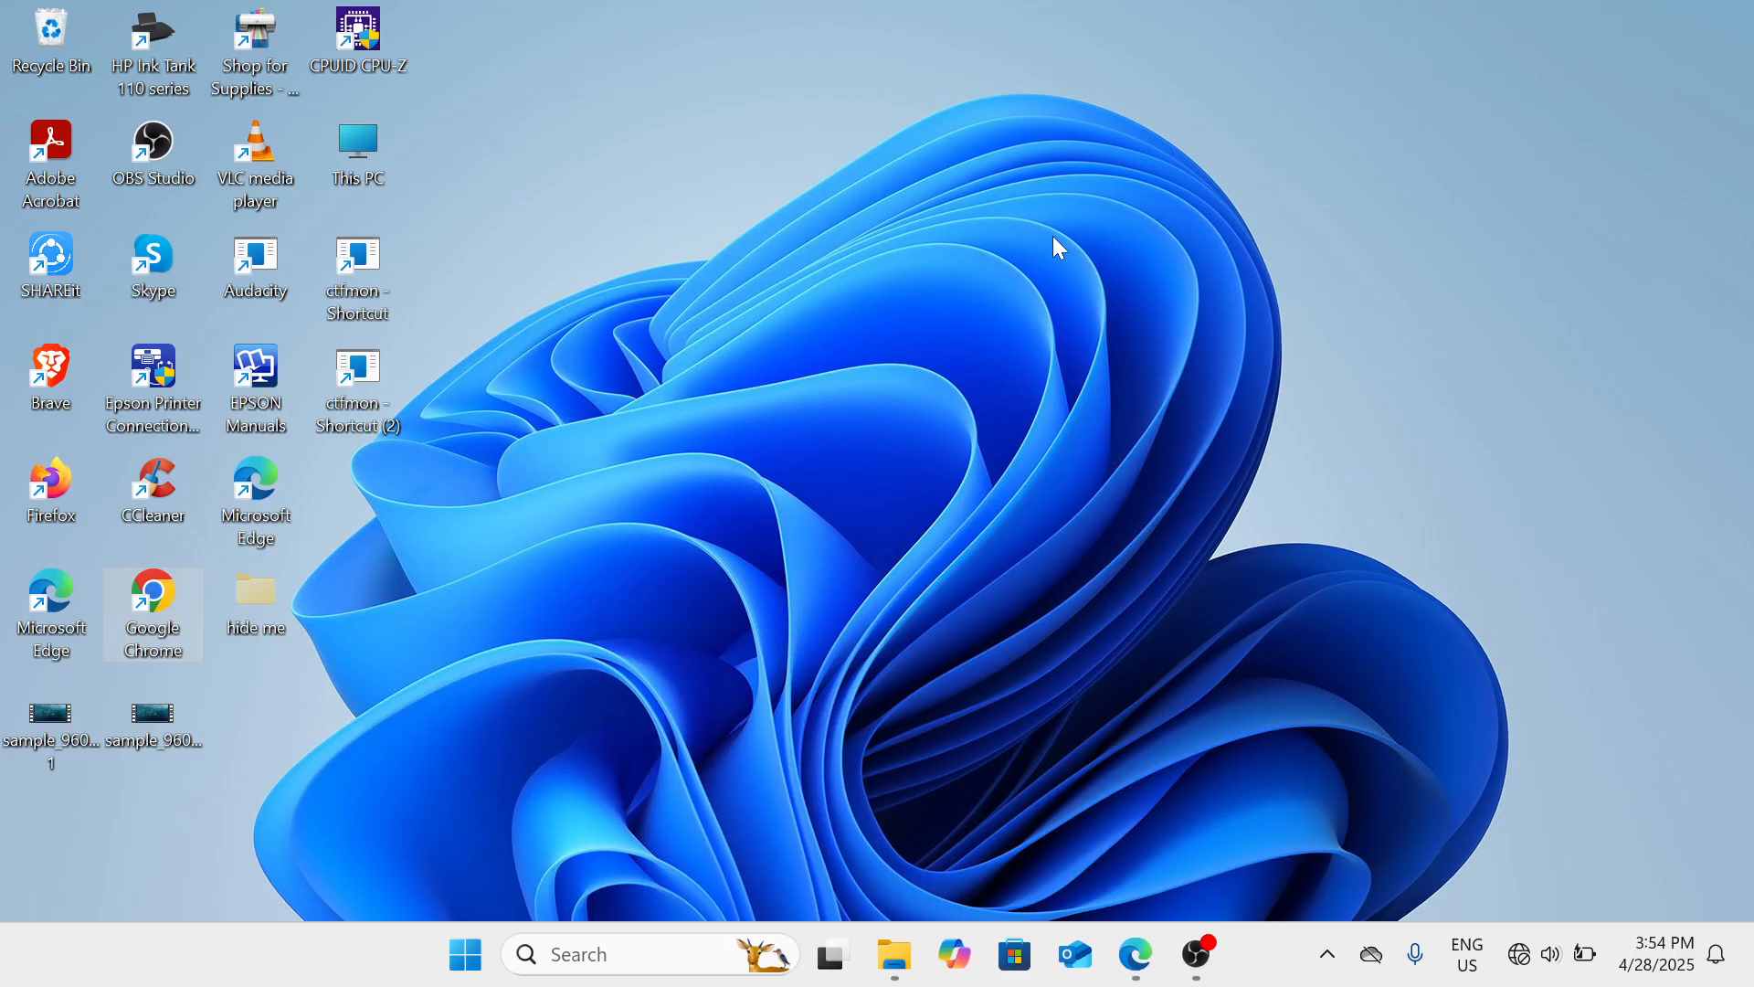
# Step: Launch the Registry Editor by running the regedit command from the Run dialog
pyautogui.rightClick(467, 959)
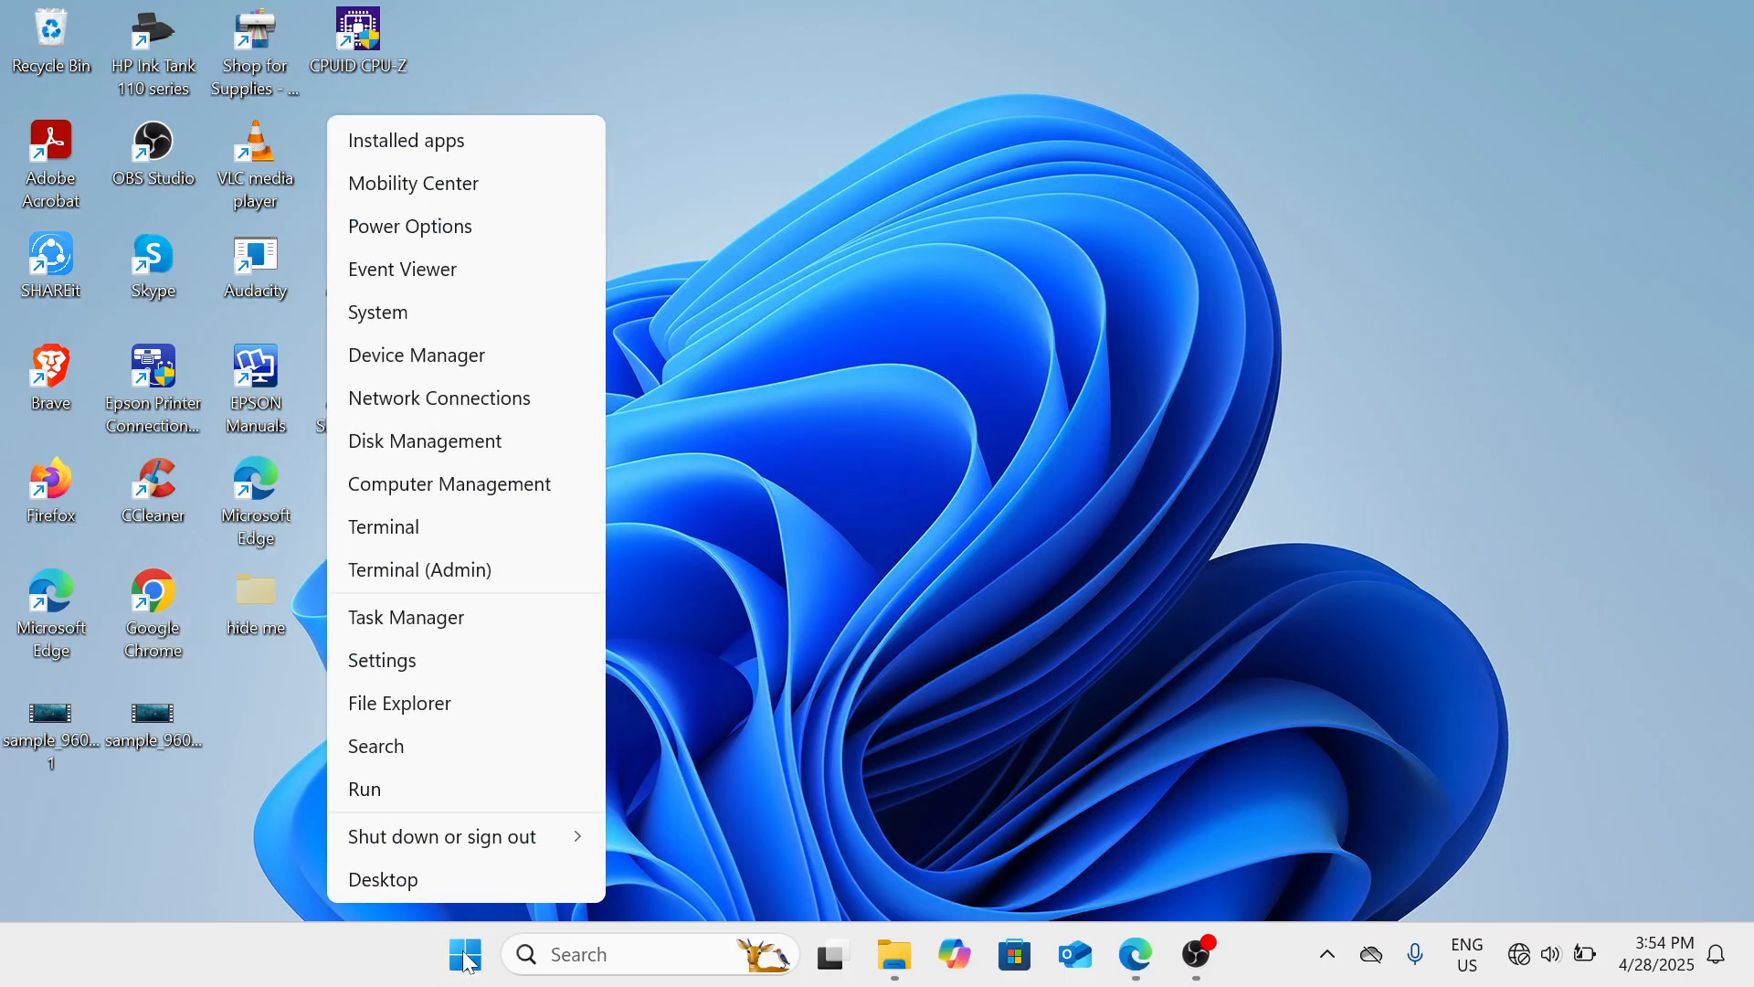
pyautogui.click(468, 797)
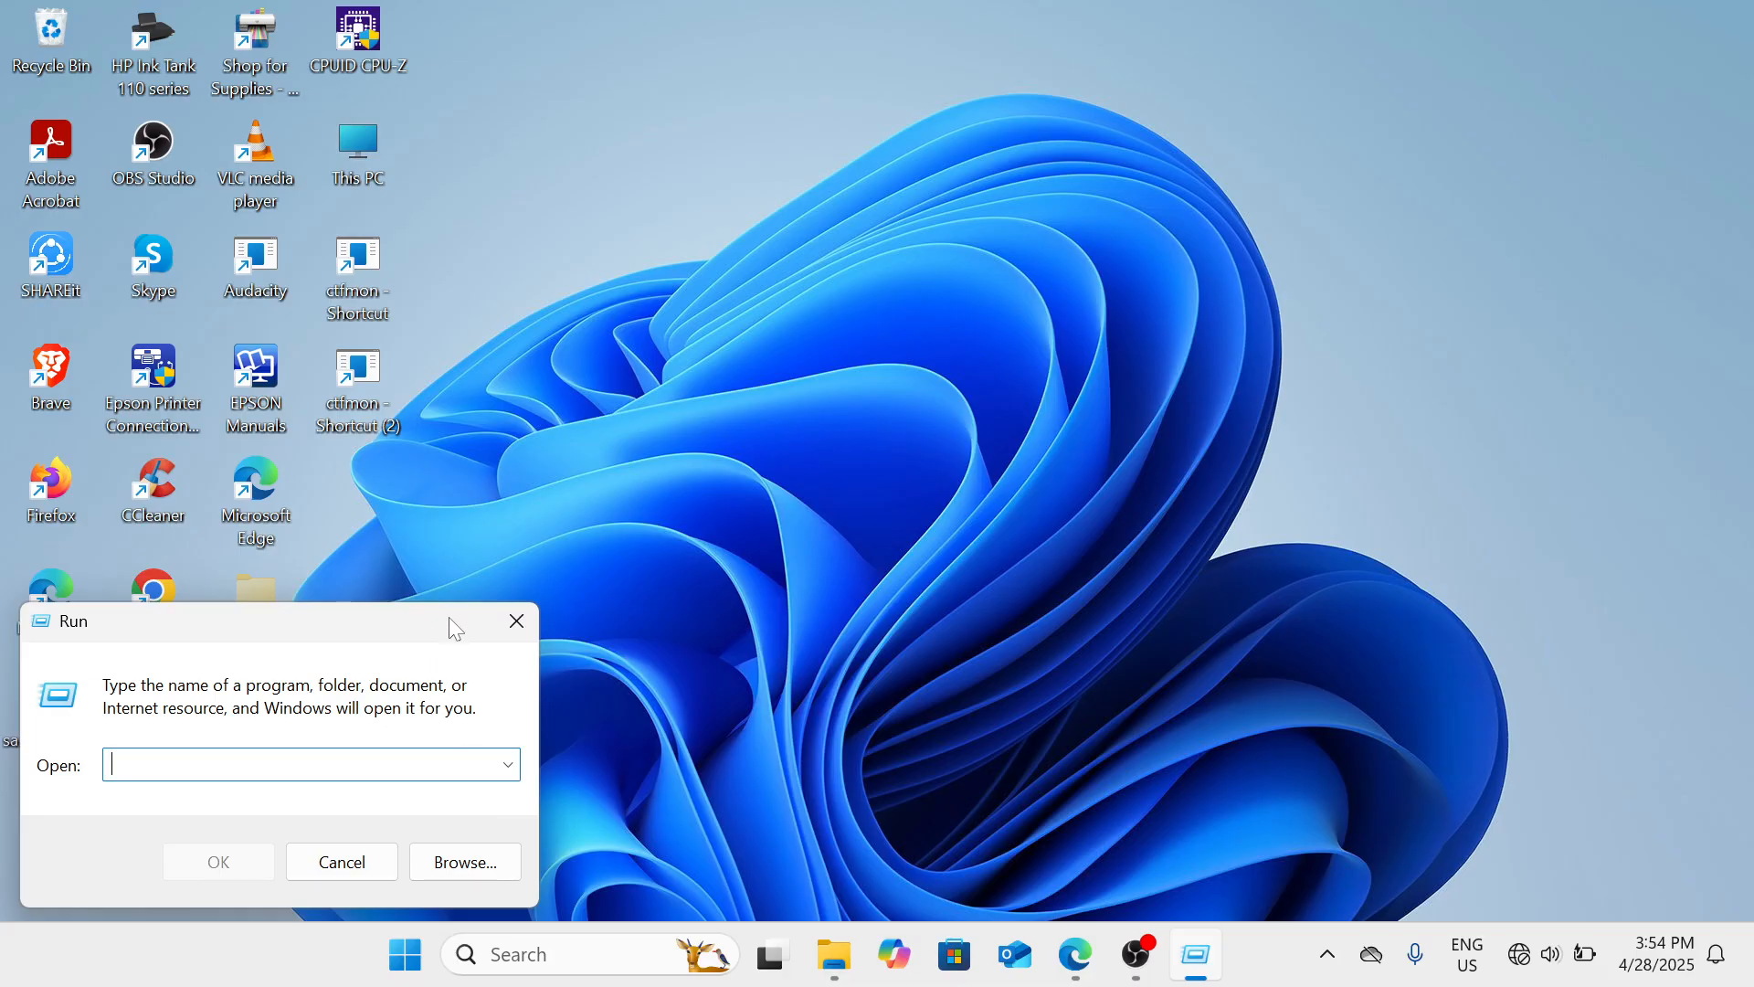
pyautogui.moveTo(450, 619); pyautogui.dragTo(946, 333)
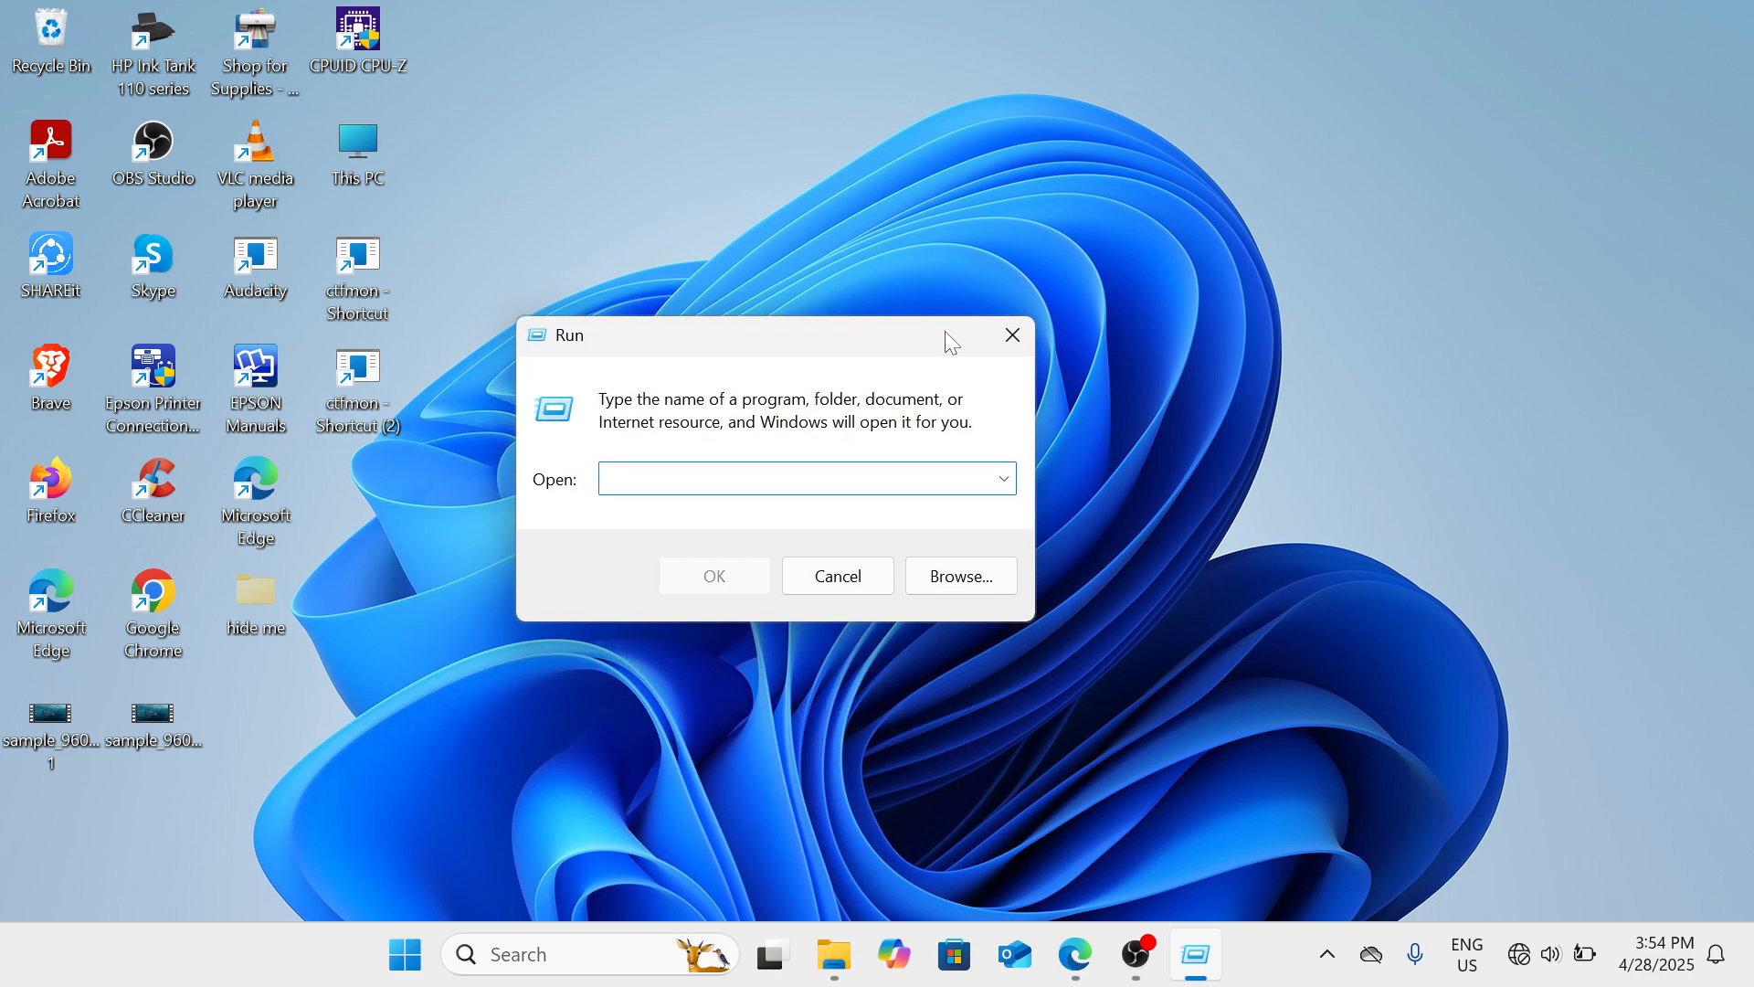
pyautogui.write('regedit')
pyautogui.press('Return')
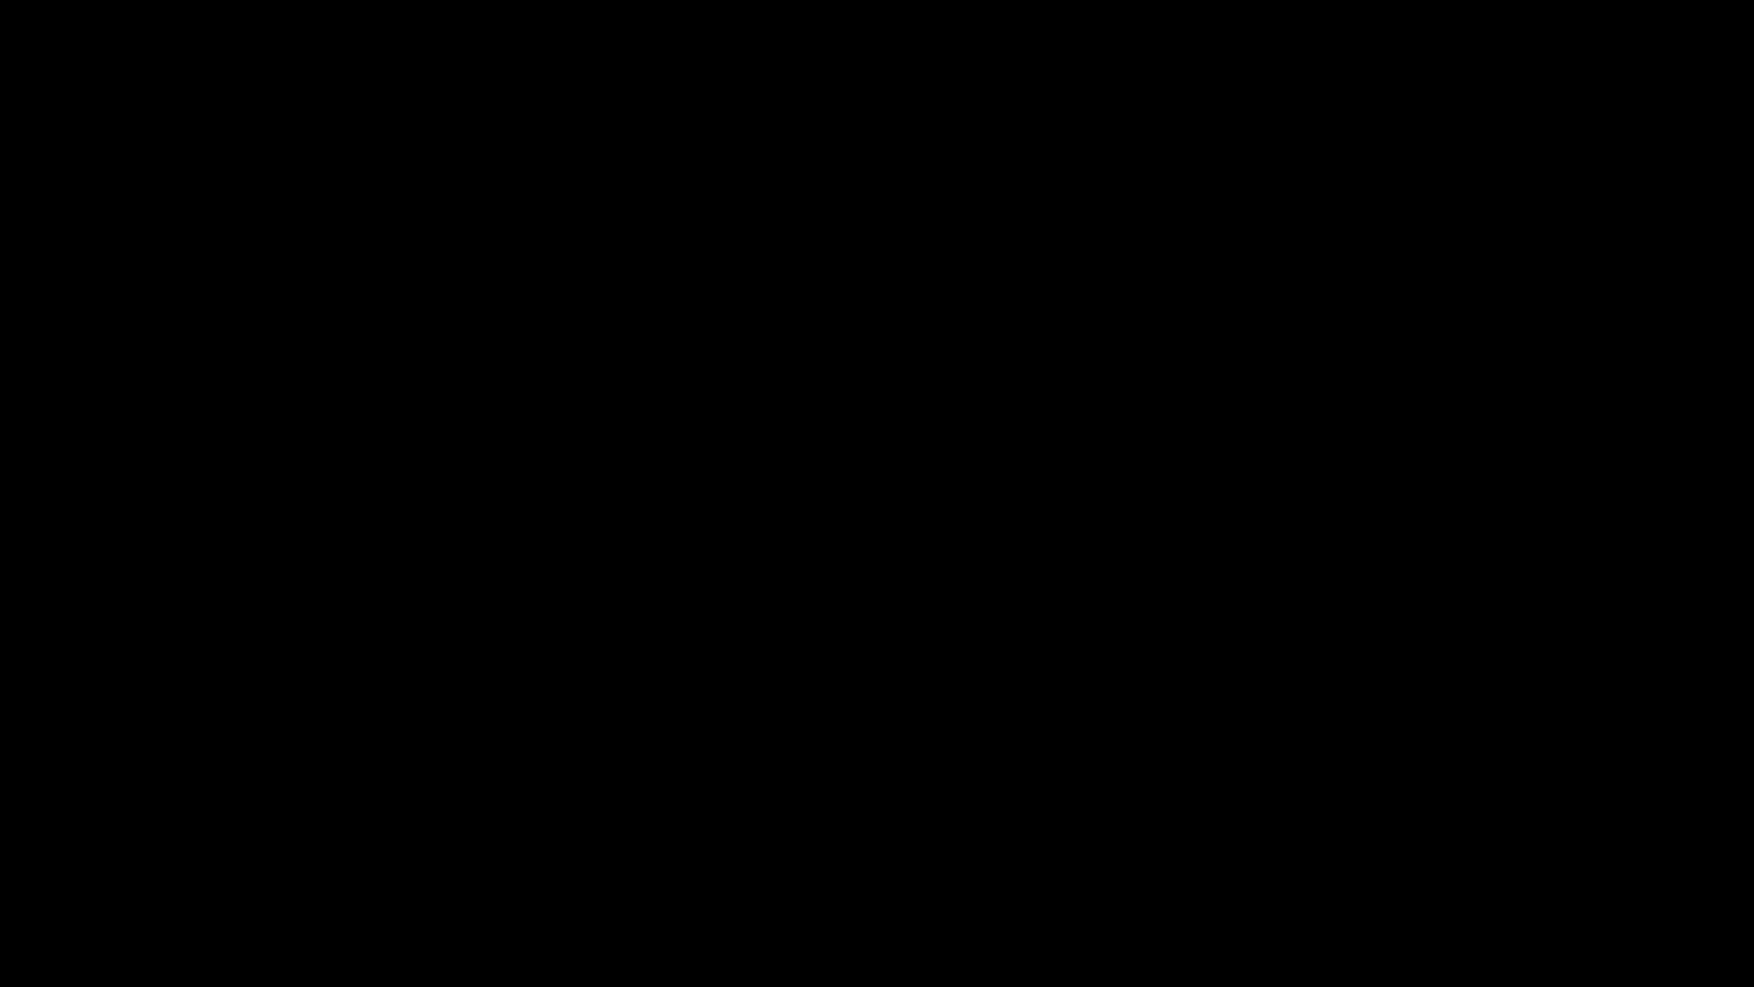
# Step: Collapse the expanded Services, CurrentControlSet, SYSTEM and HKEY_LOCAL_MACHINE branches of the registry tree
pyautogui.scroll(20, 379, 247)
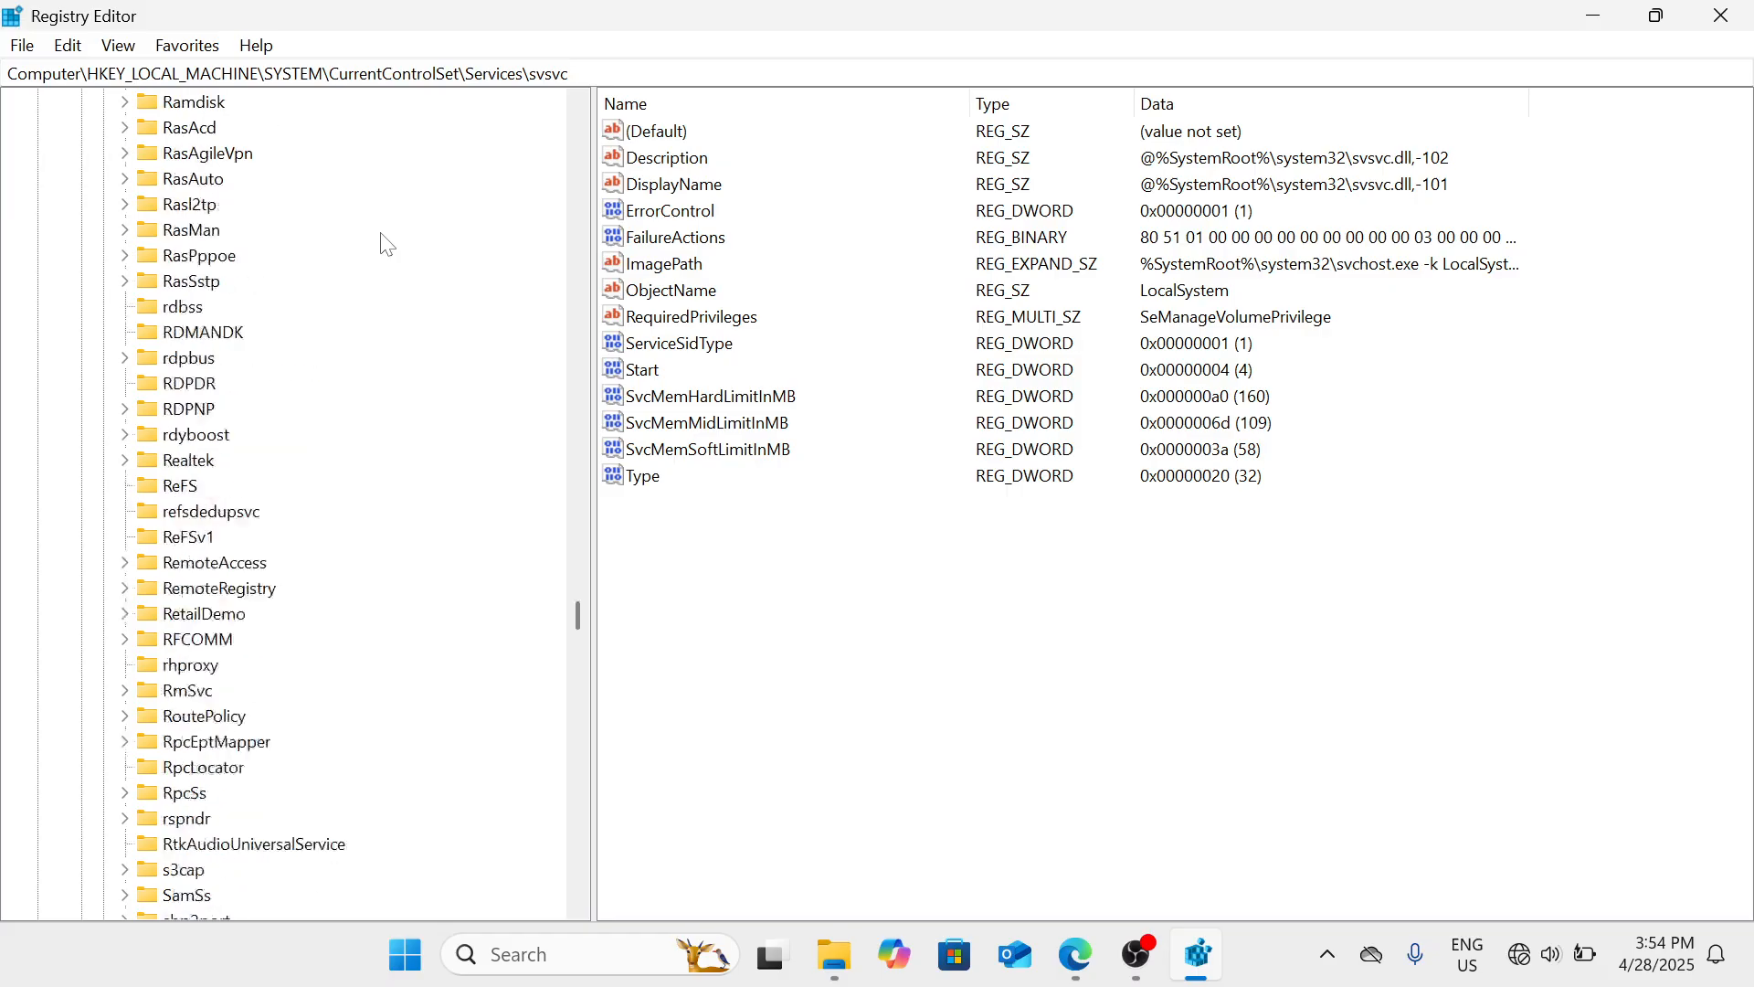
pyautogui.scroll(5, 388, 245)
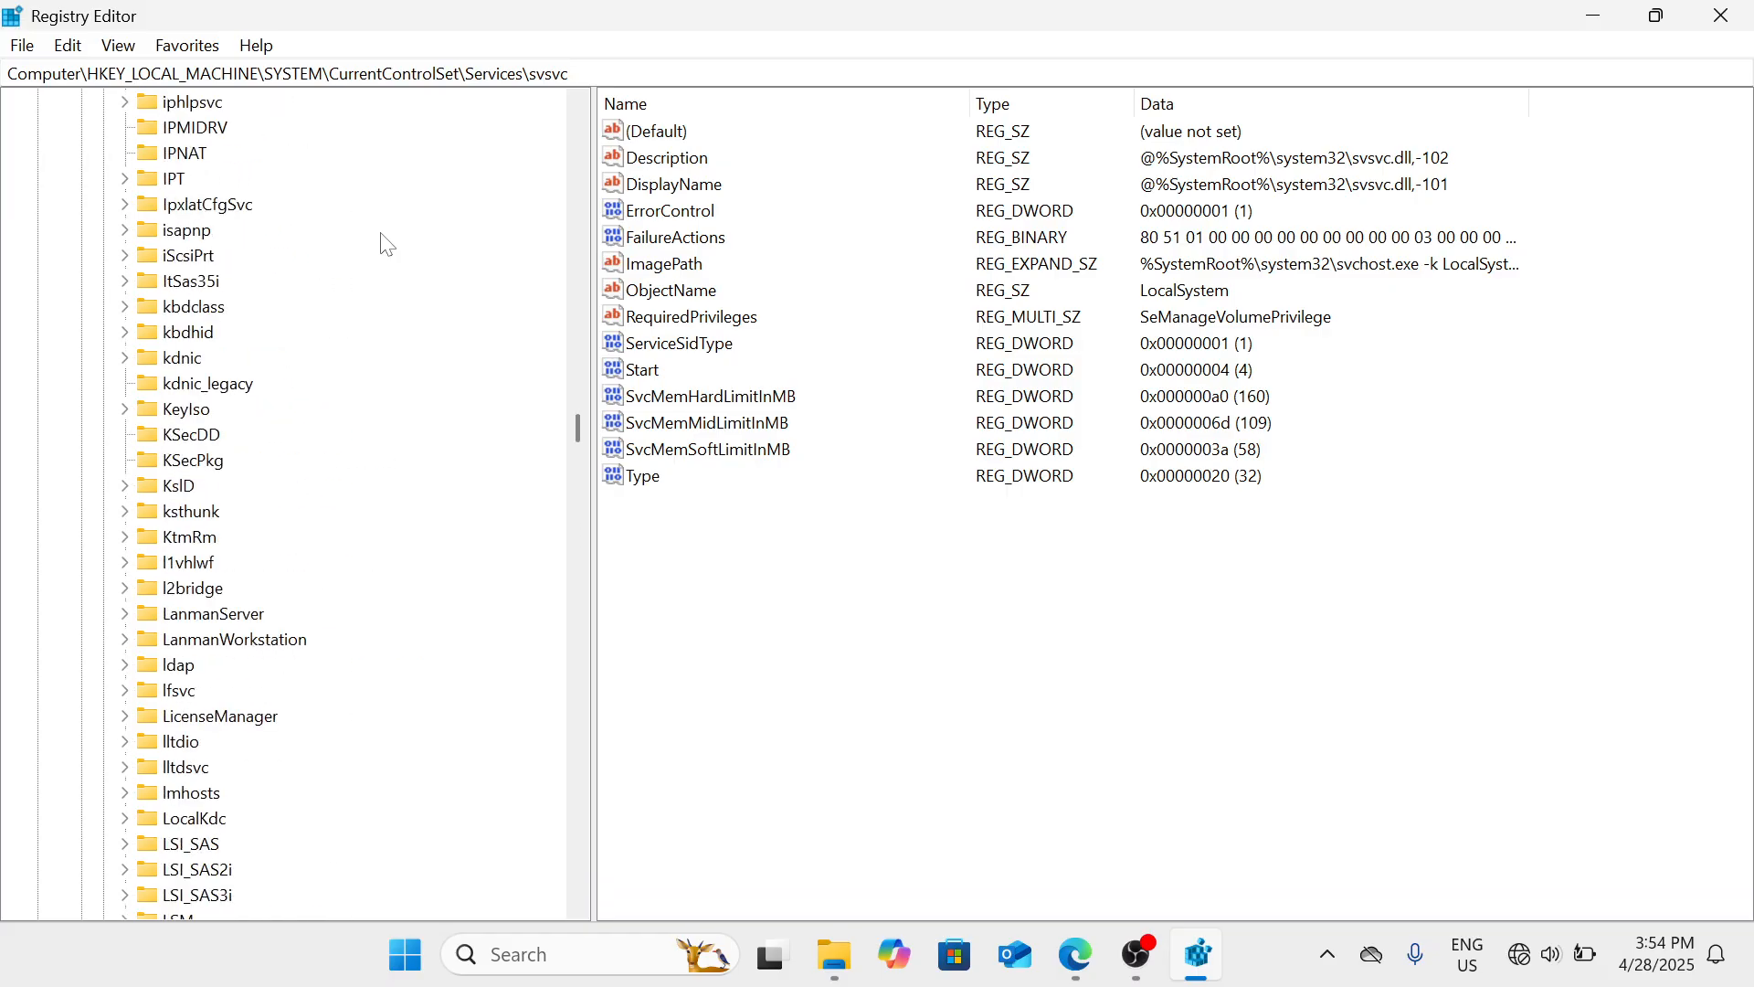
pyautogui.scroll(20, 388, 245)
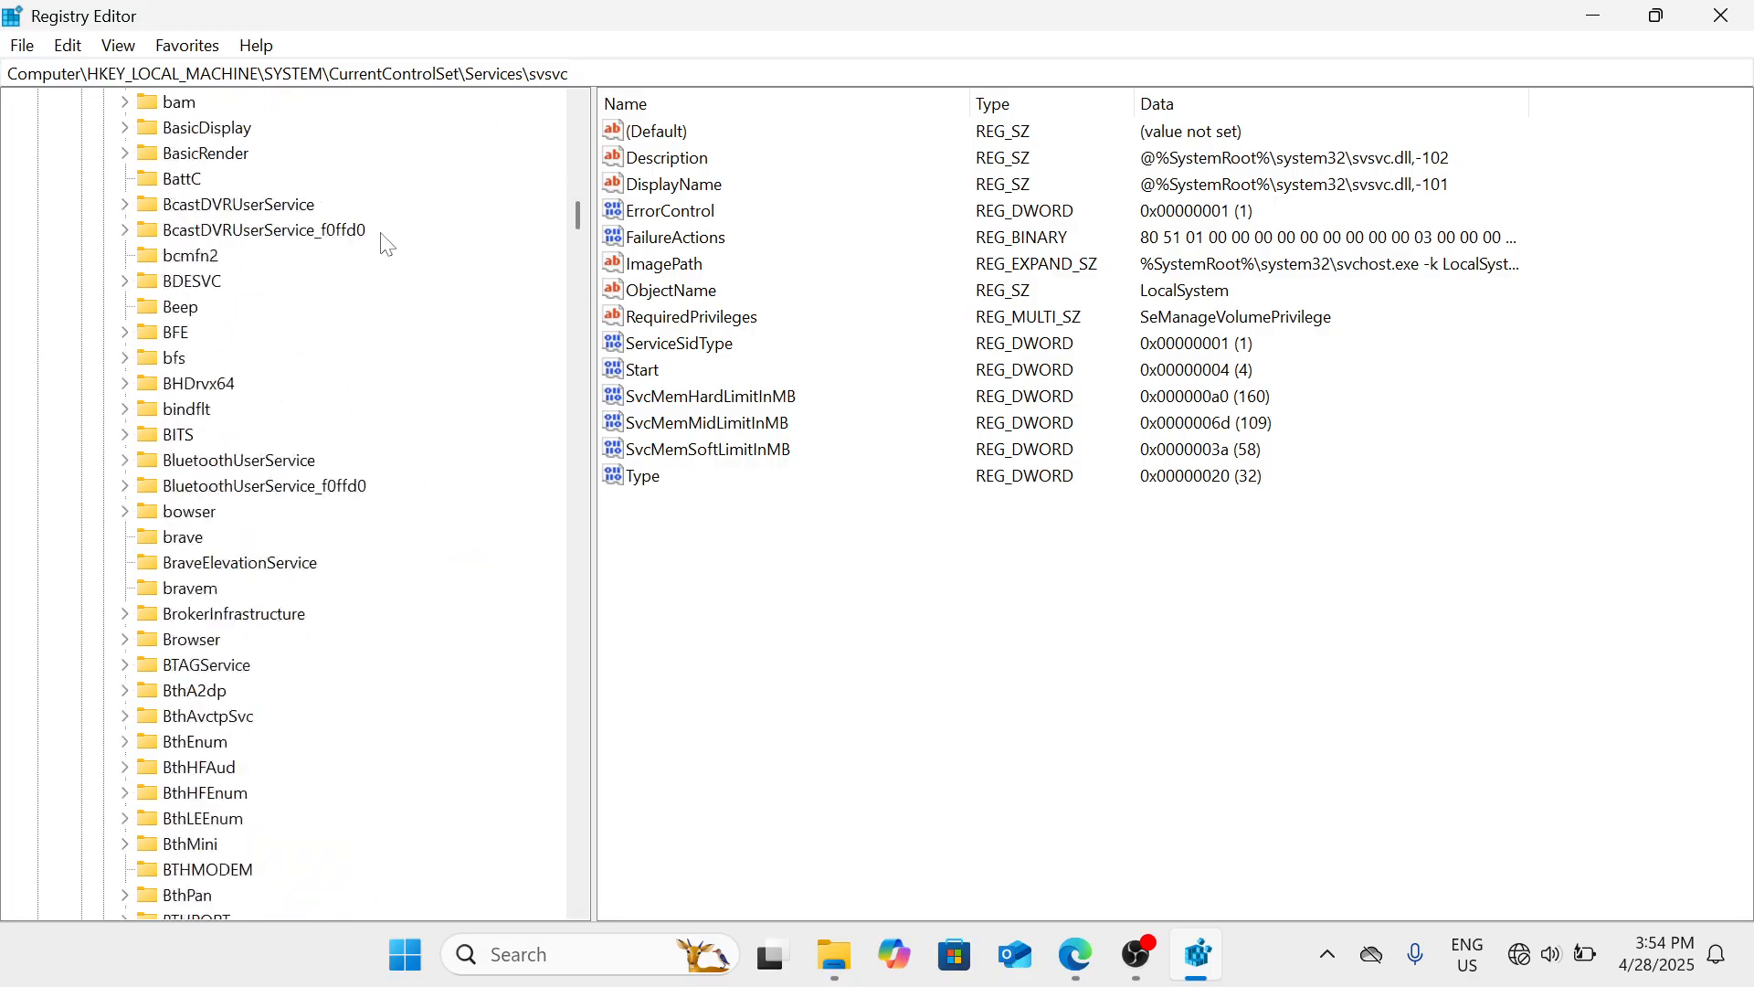
pyautogui.scroll(8, 383, 243)
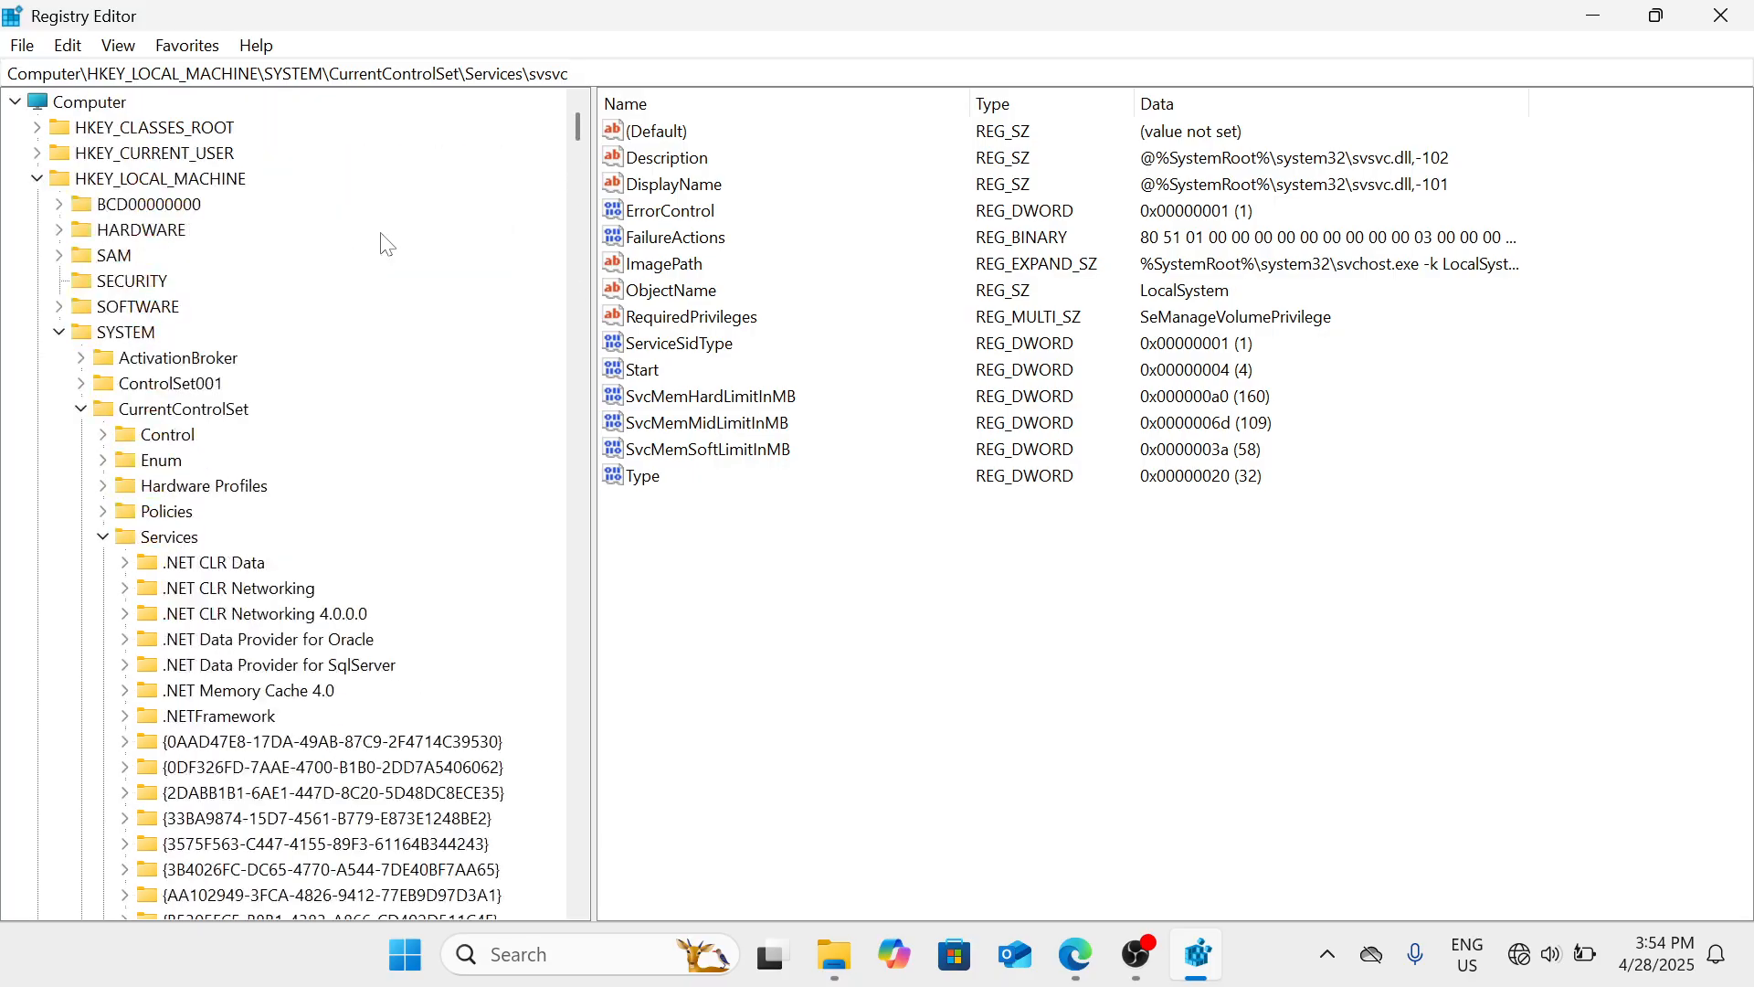
pyautogui.click(102, 538)
pyautogui.click(81, 409)
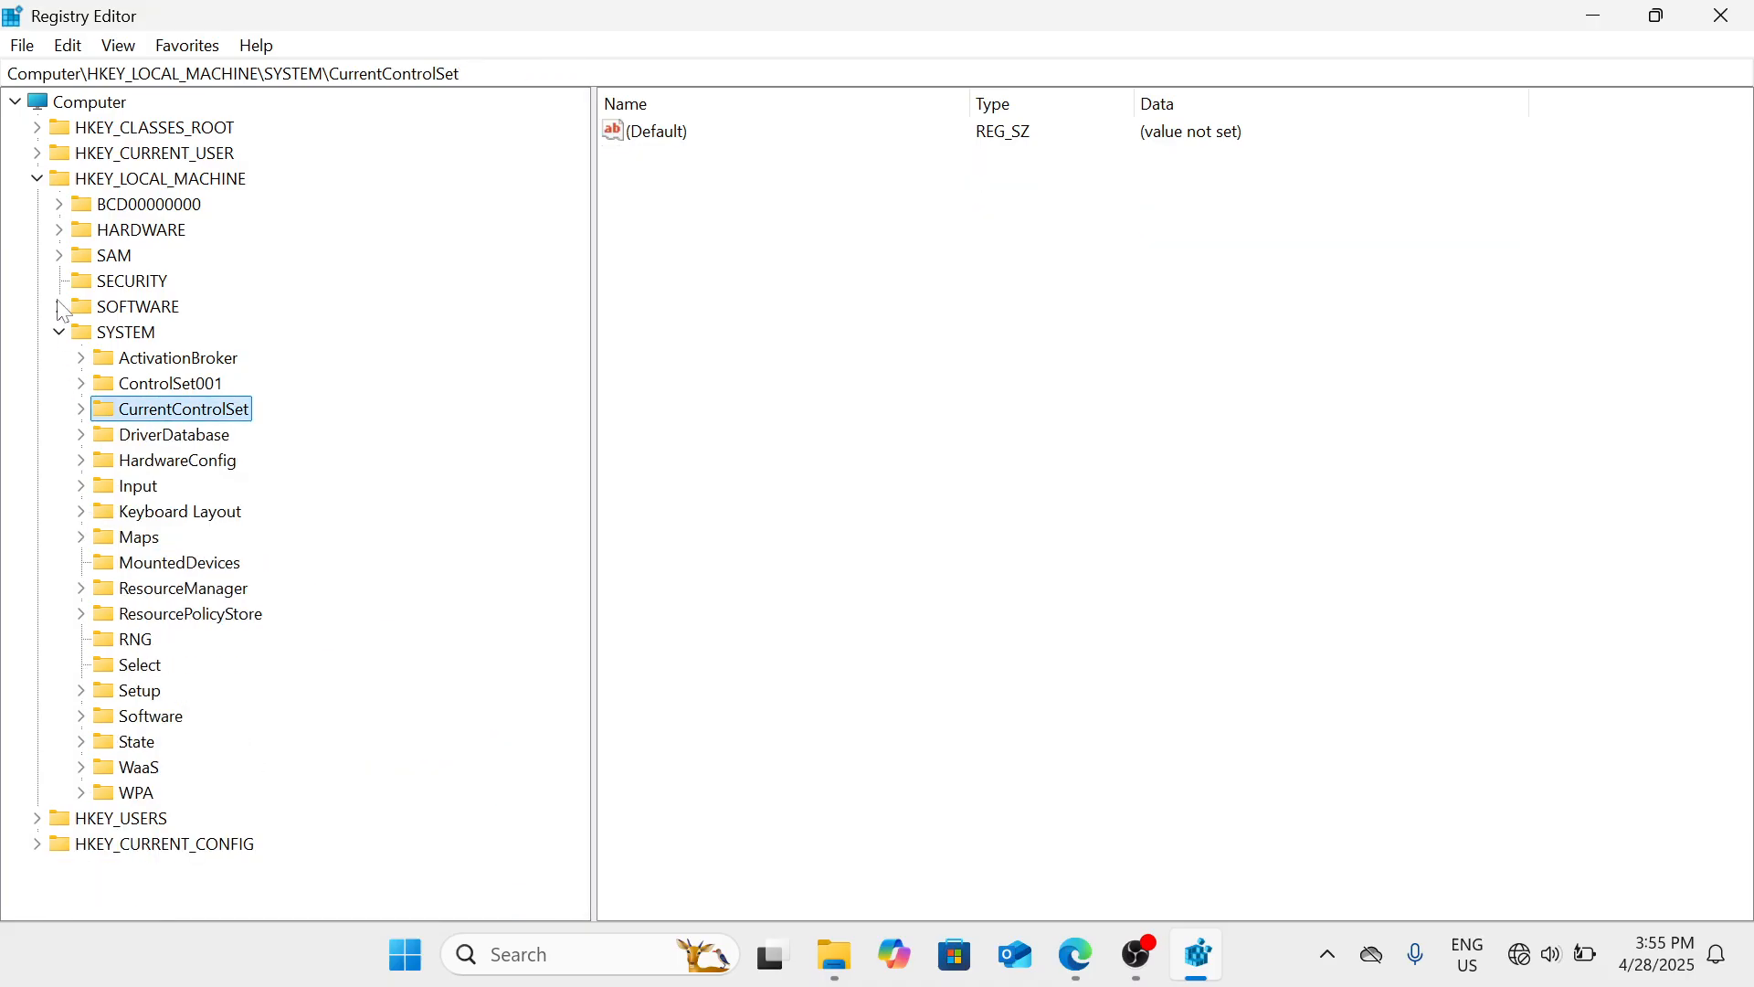
pyautogui.click(58, 333)
pyautogui.click(37, 180)
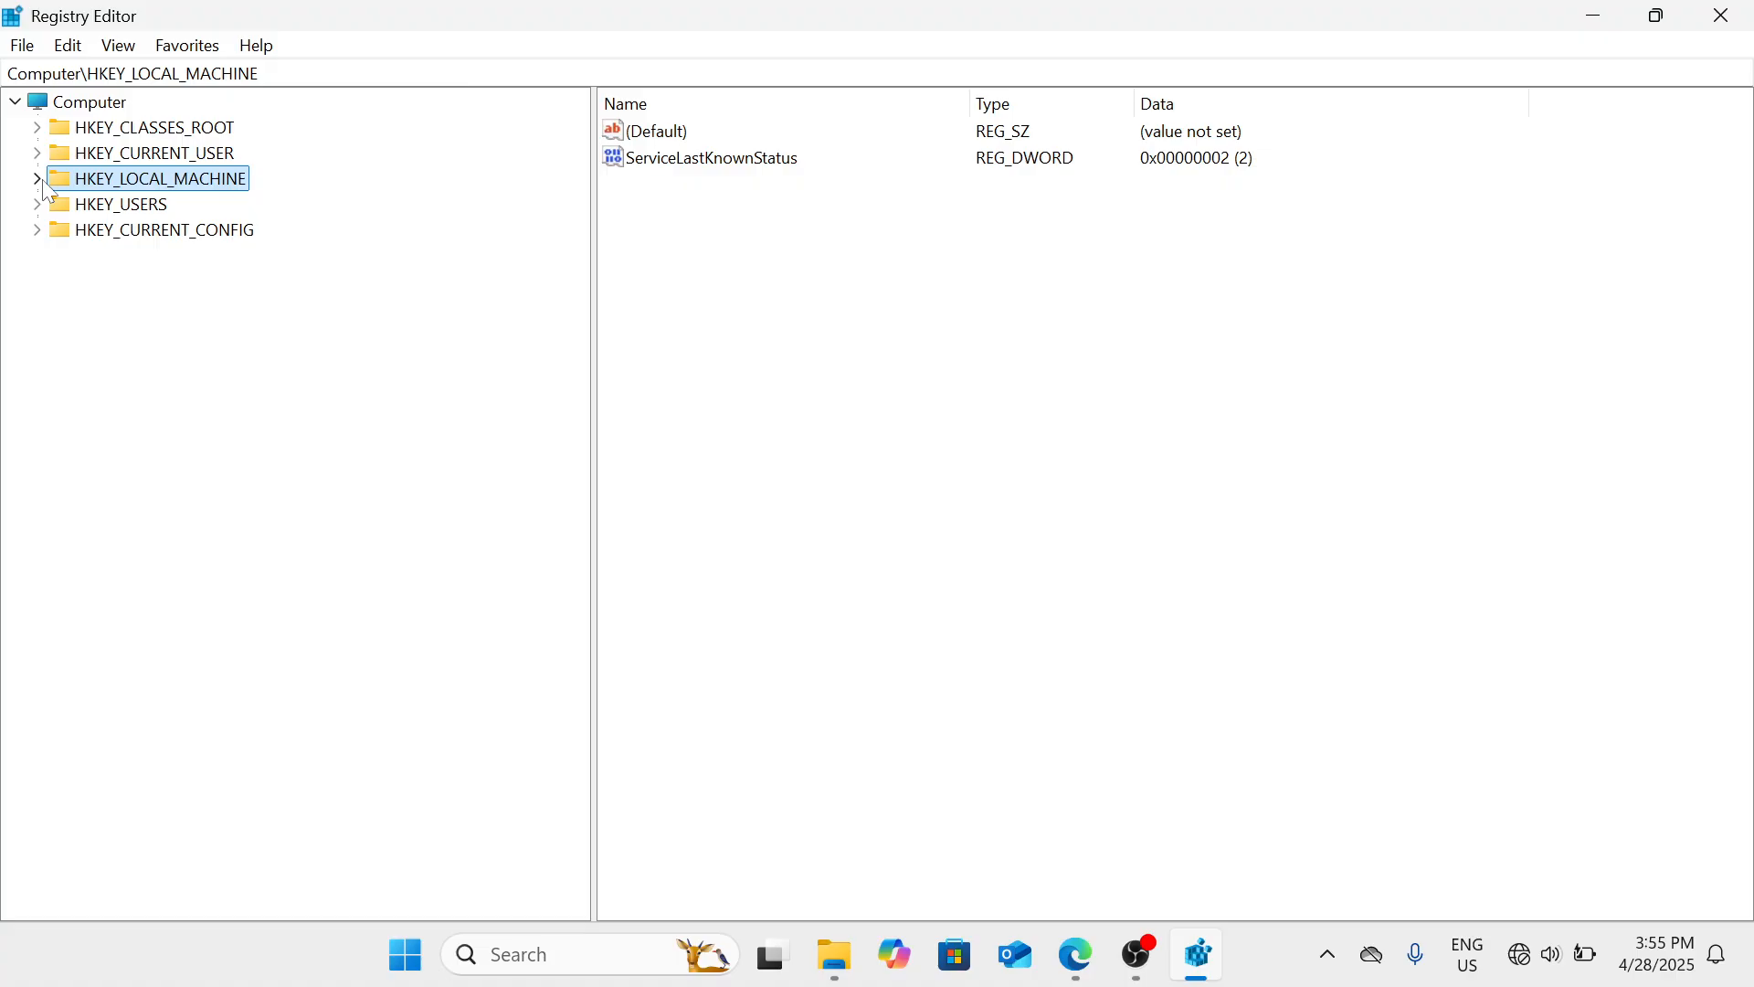
# Step: Expand the registry tree down to HKEY_LOCAL_MACHINE\SOFTWARE\Policies\Microsoft\Windows
pyautogui.doubleClick(140, 187)
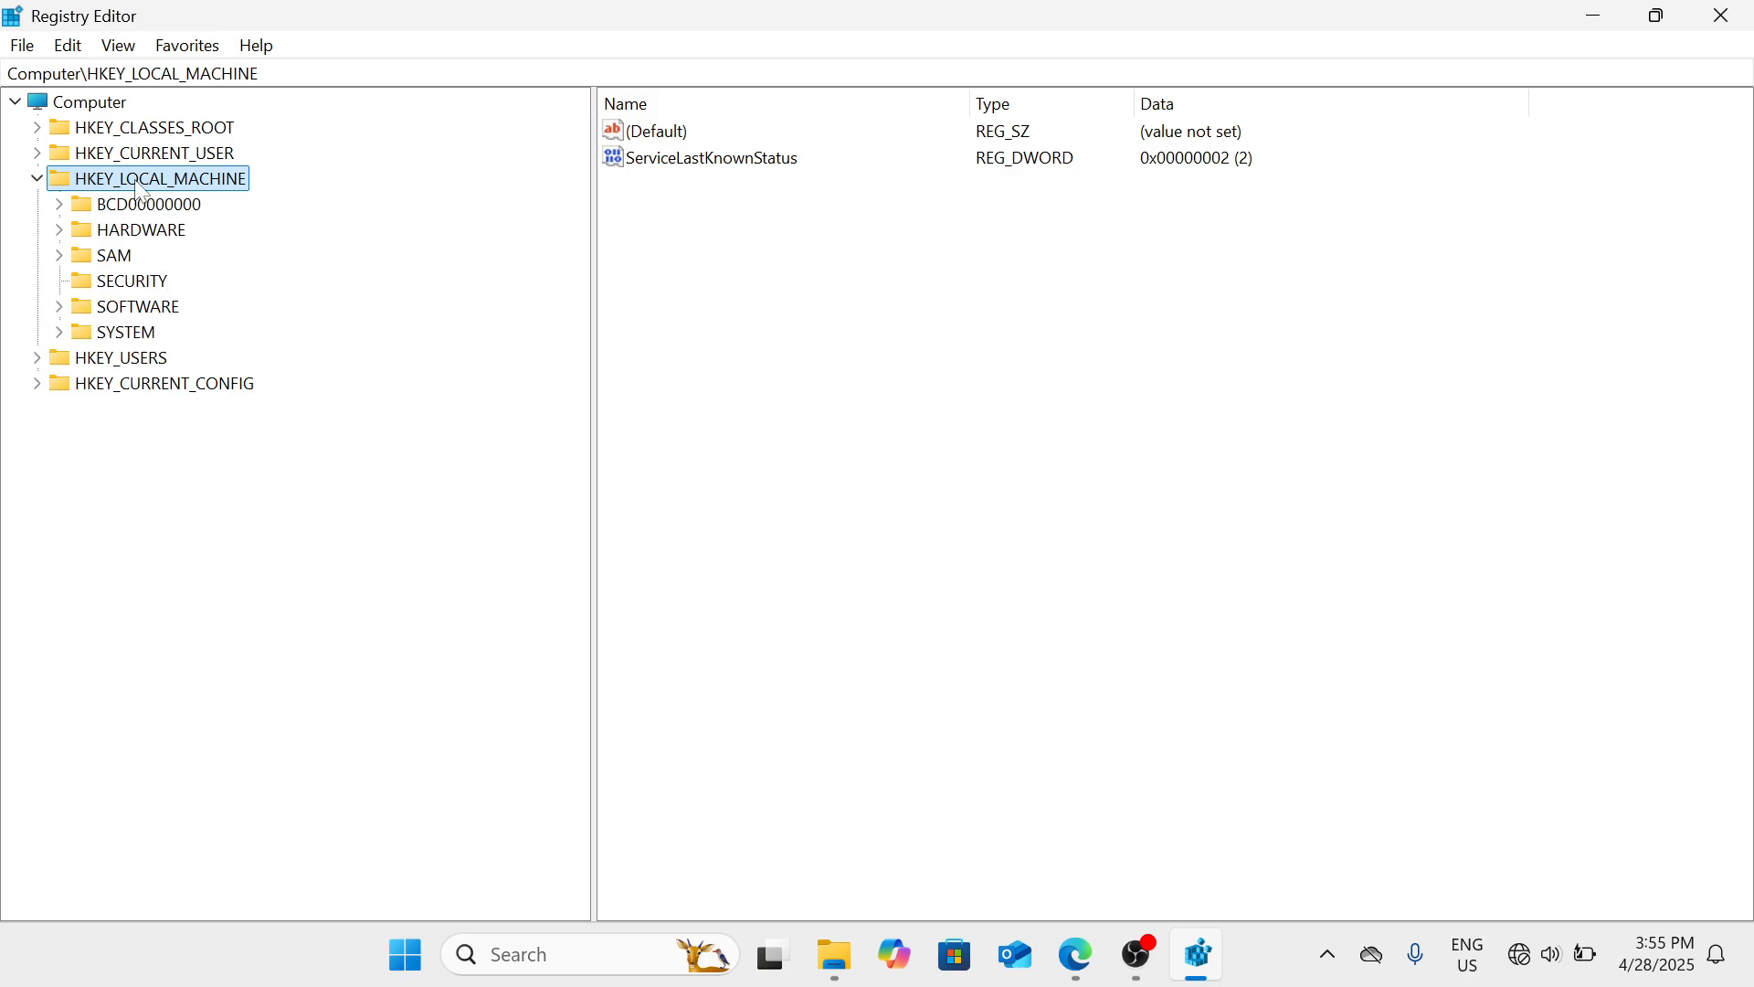
pyautogui.doubleClick(133, 309)
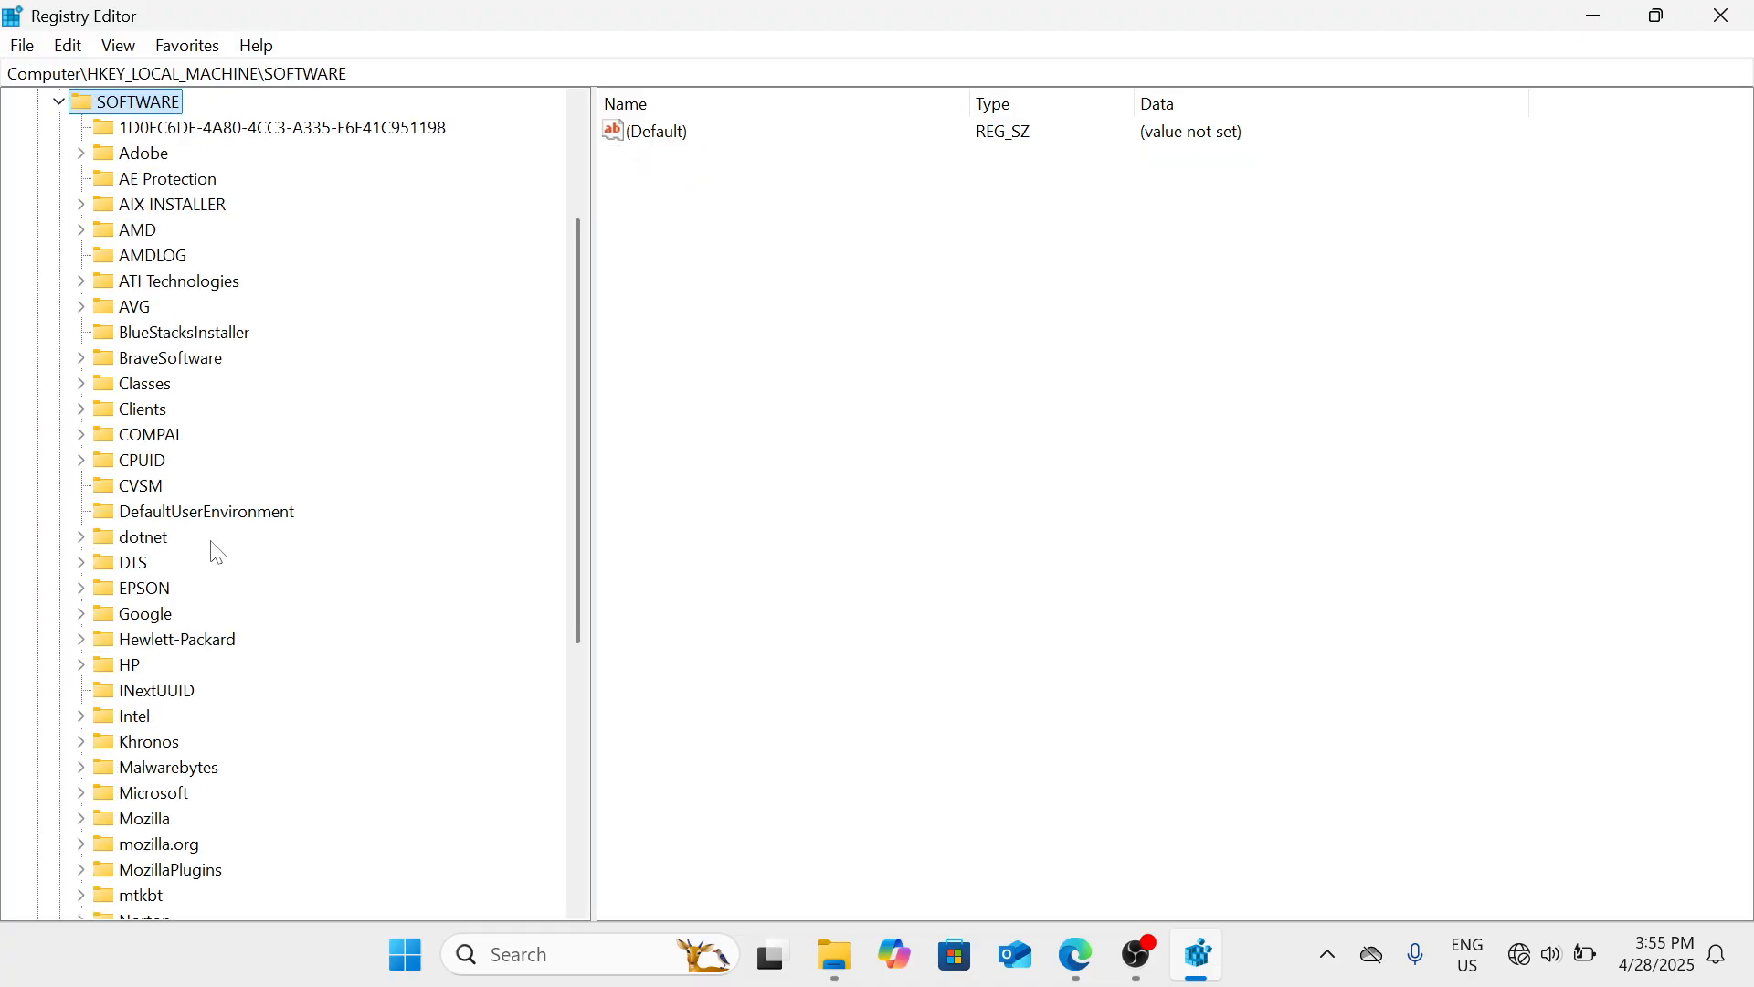
pyautogui.scroll(-4, 217, 552)
pyautogui.scroll(-1, 217, 552)
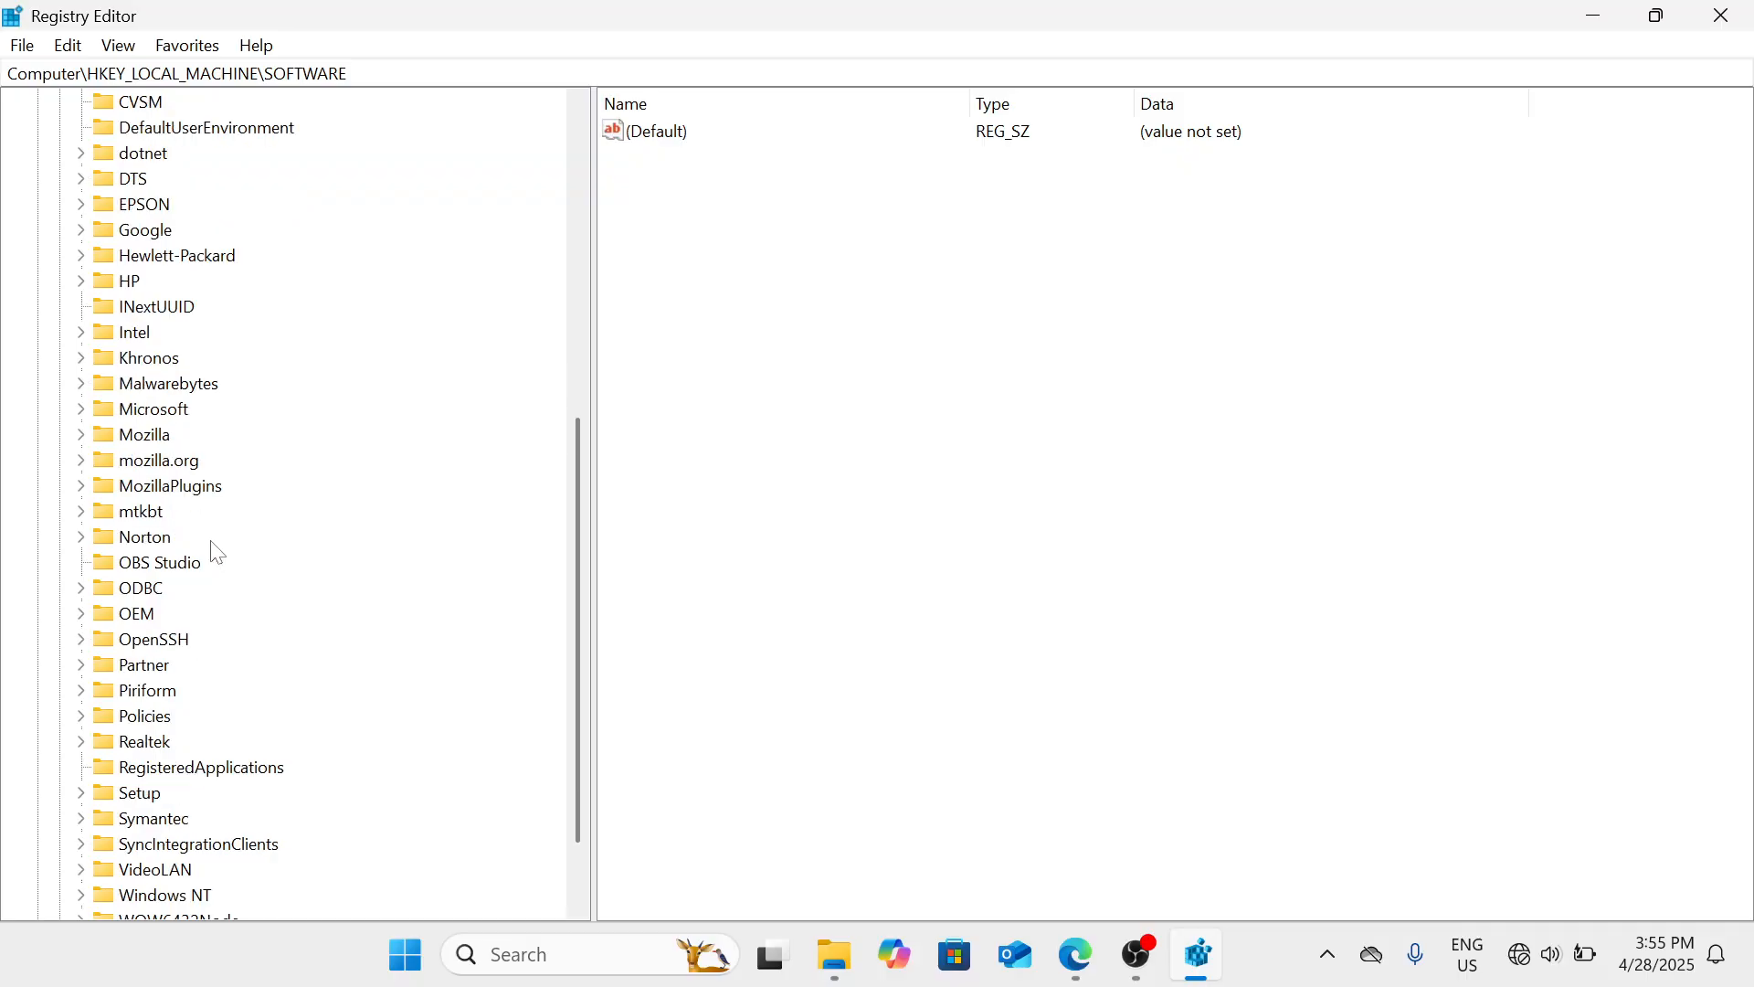
pyautogui.doubleClick(152, 717)
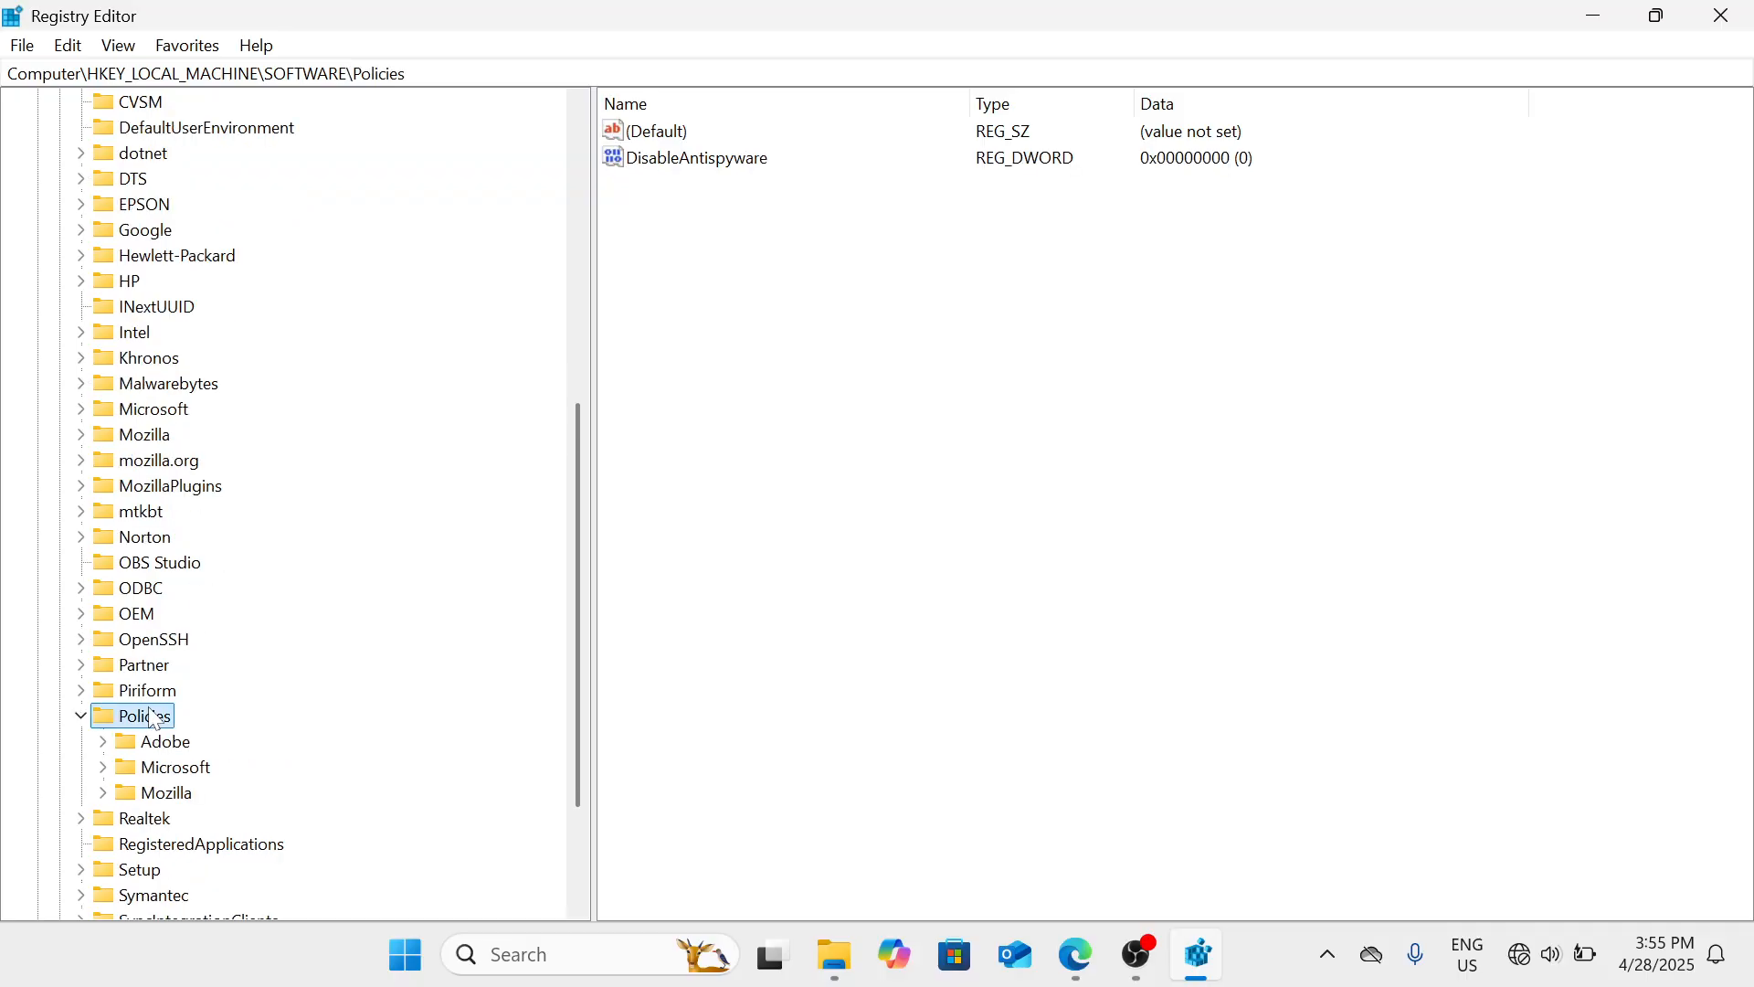
pyautogui.doubleClick(188, 773)
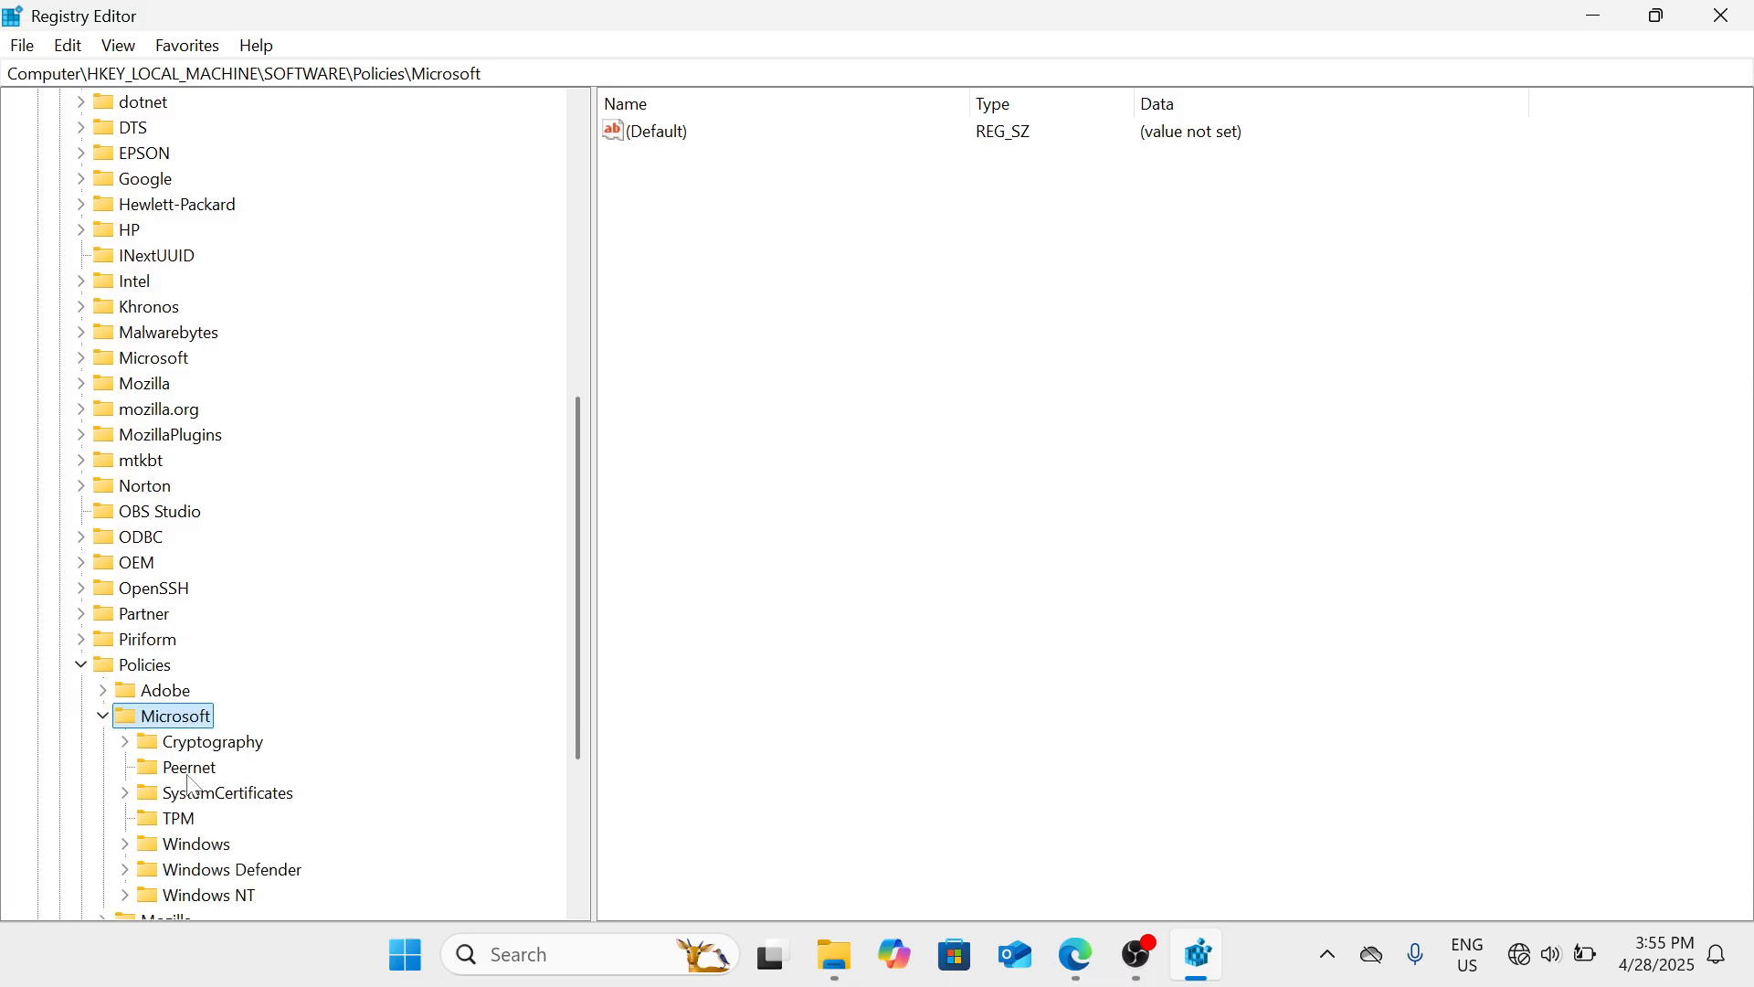
pyautogui.scroll(-1, 193, 788)
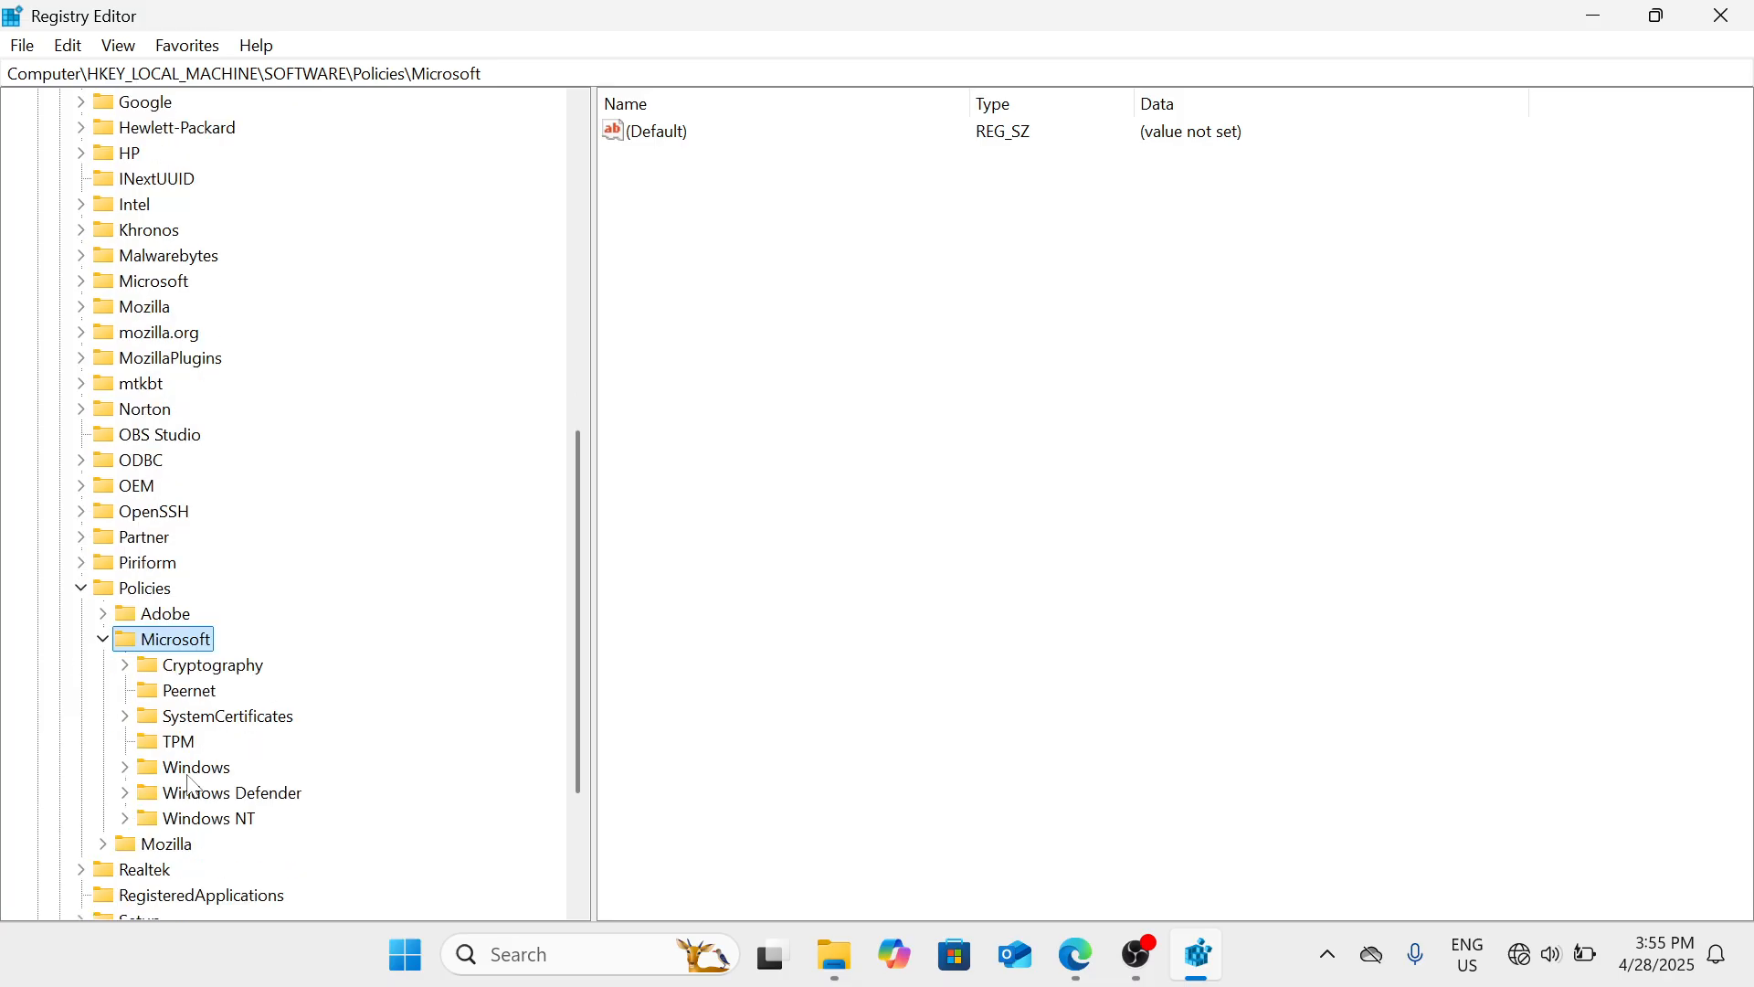
pyautogui.doubleClick(201, 769)
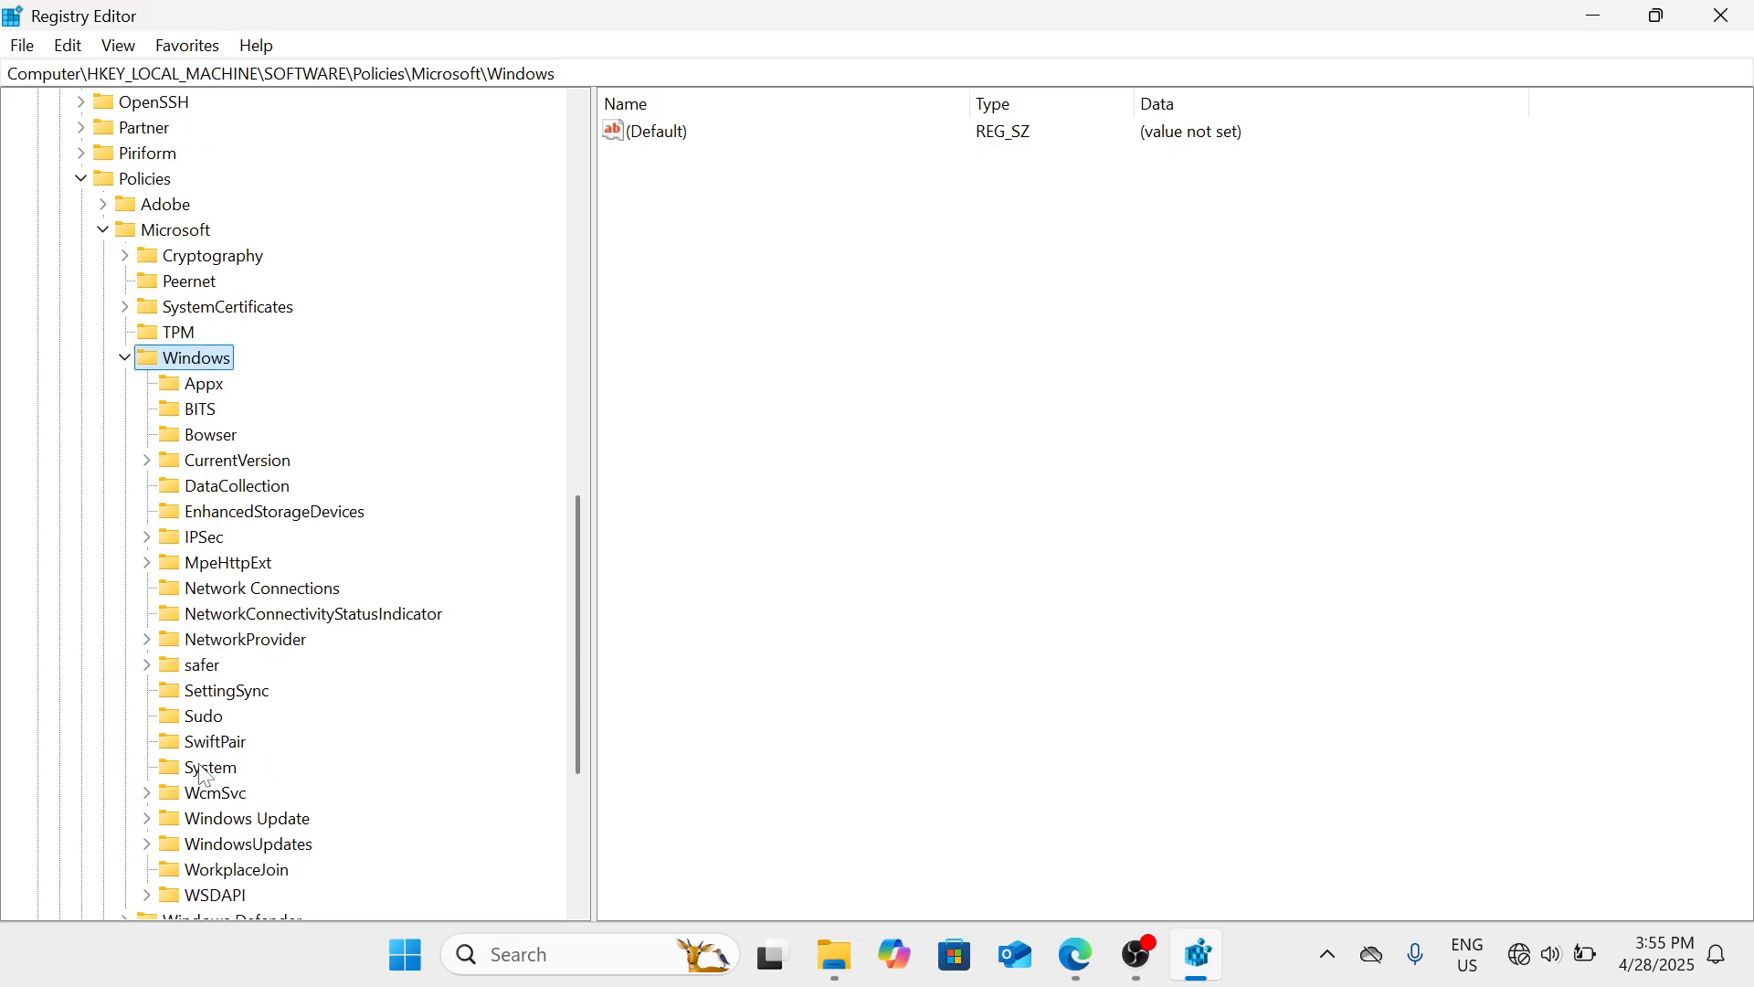
# Step: Create a new subkey under the Policies\Microsoft\Windows key and try to name it WindowsUpdates
pyautogui.rightClick(217, 362)
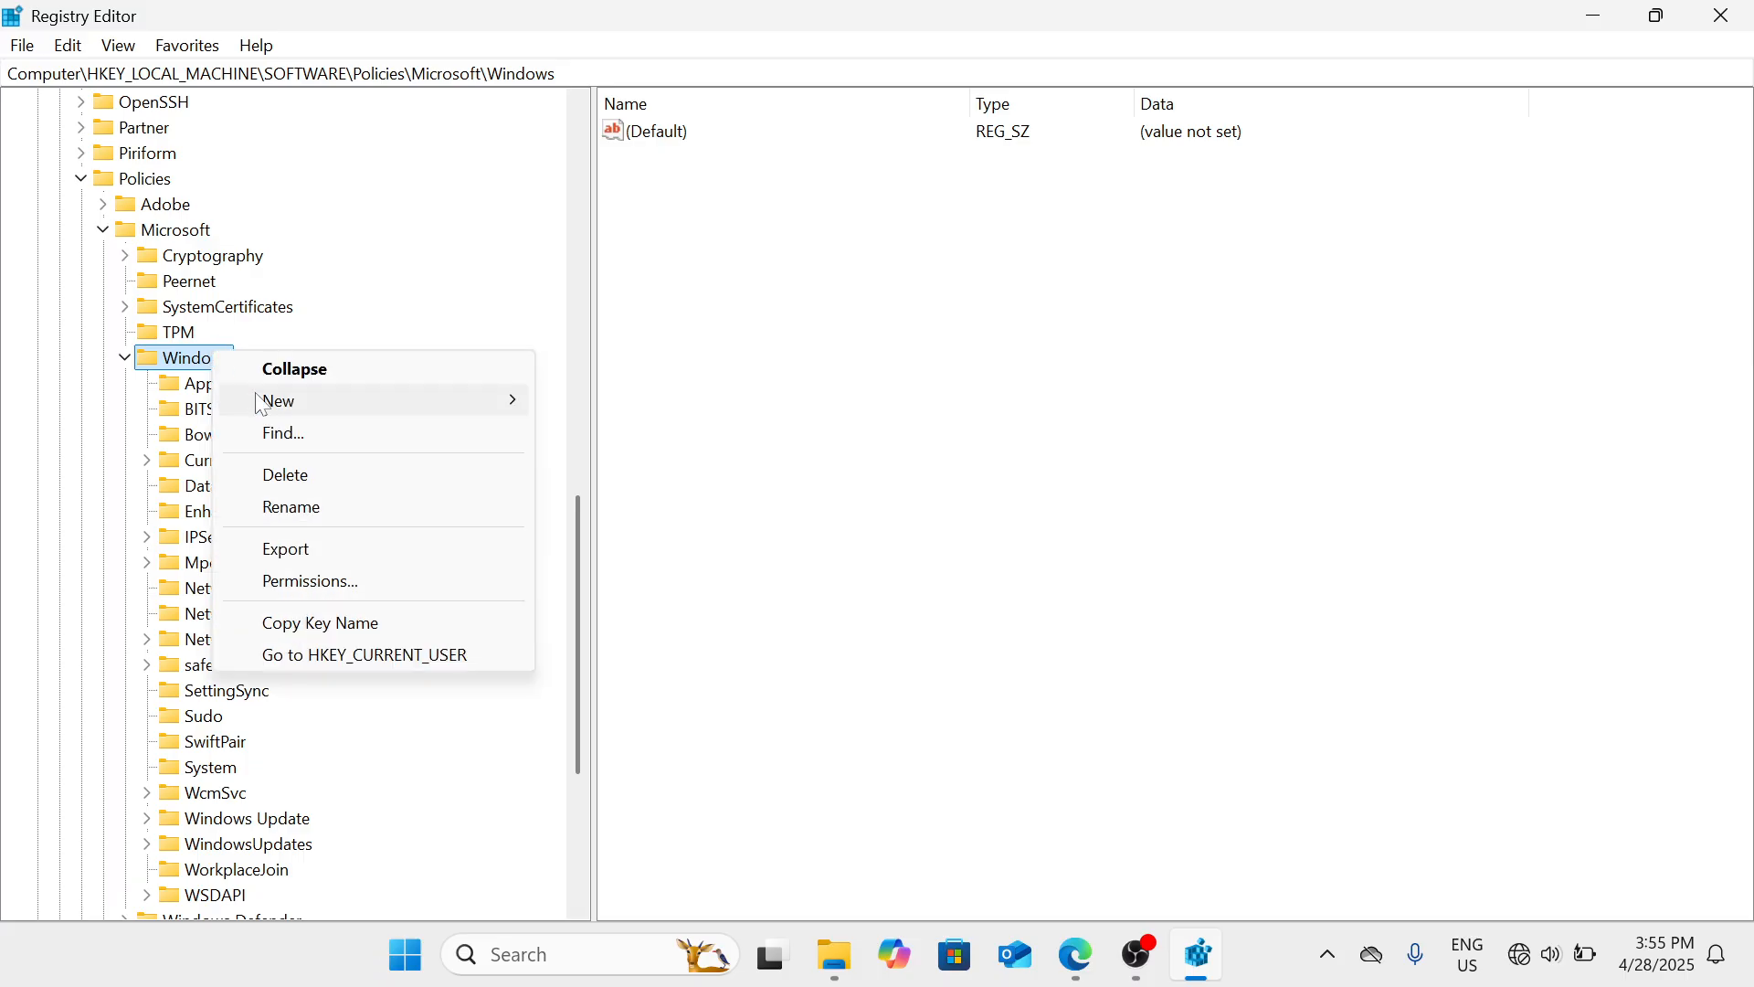
pyautogui.moveTo(274, 414)
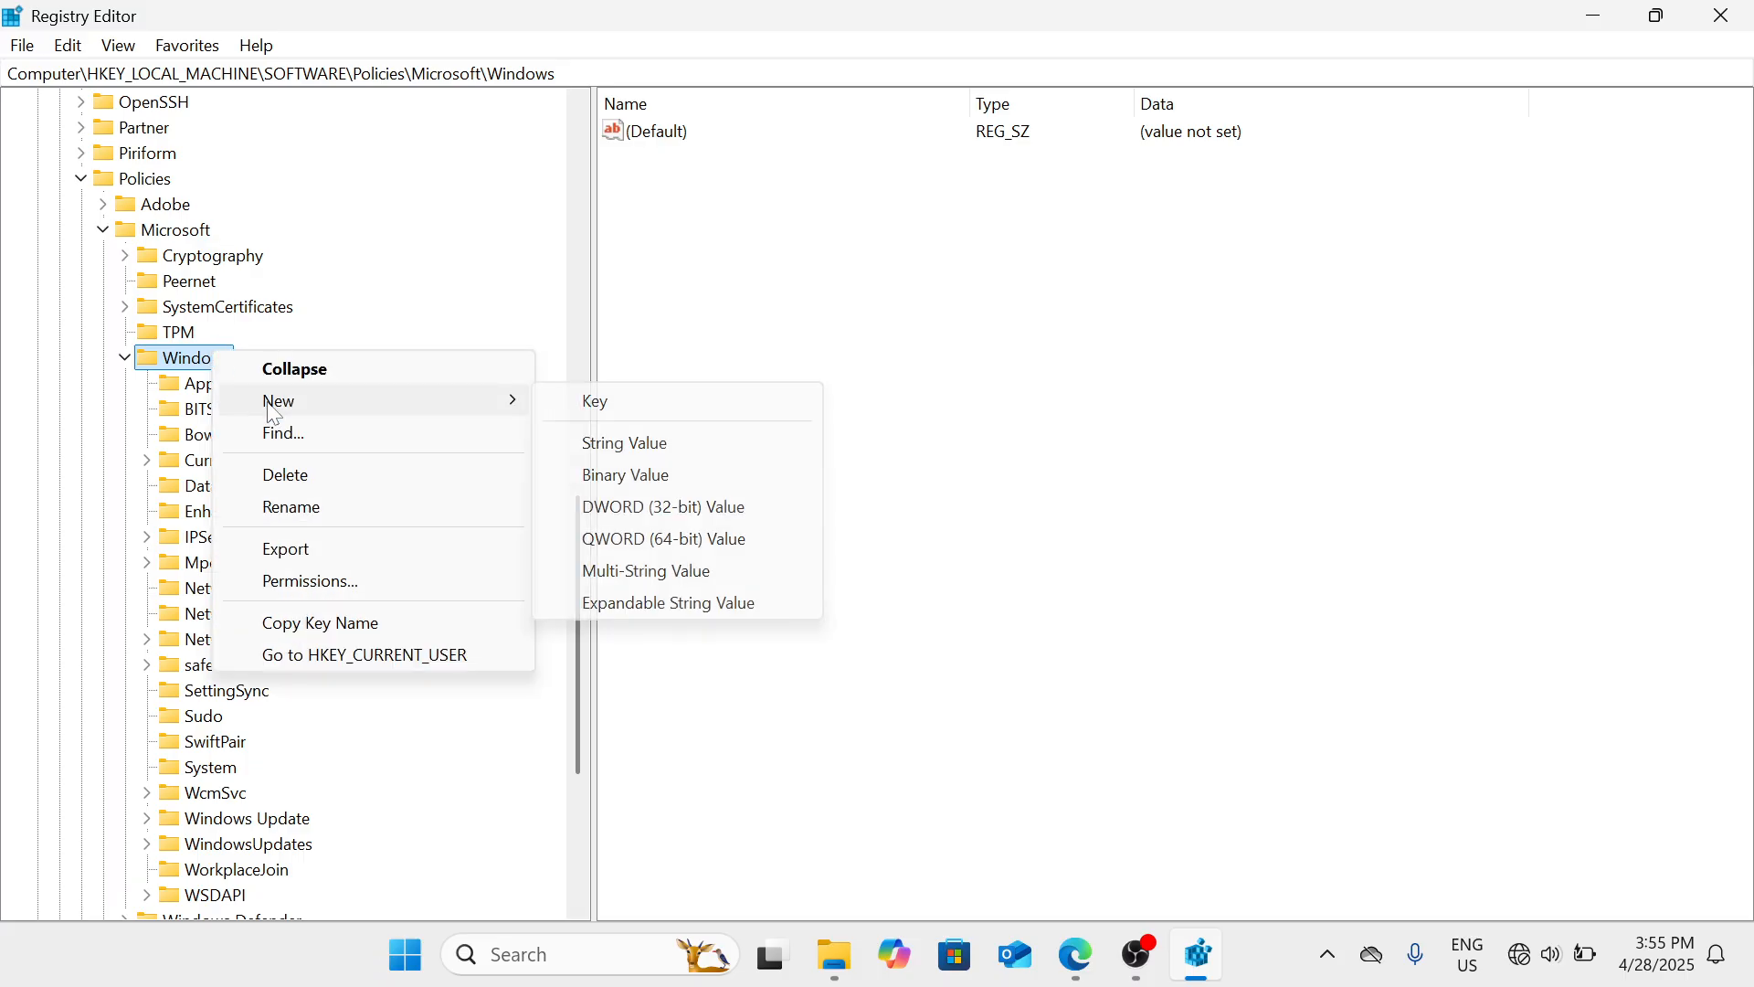
pyautogui.click(613, 403)
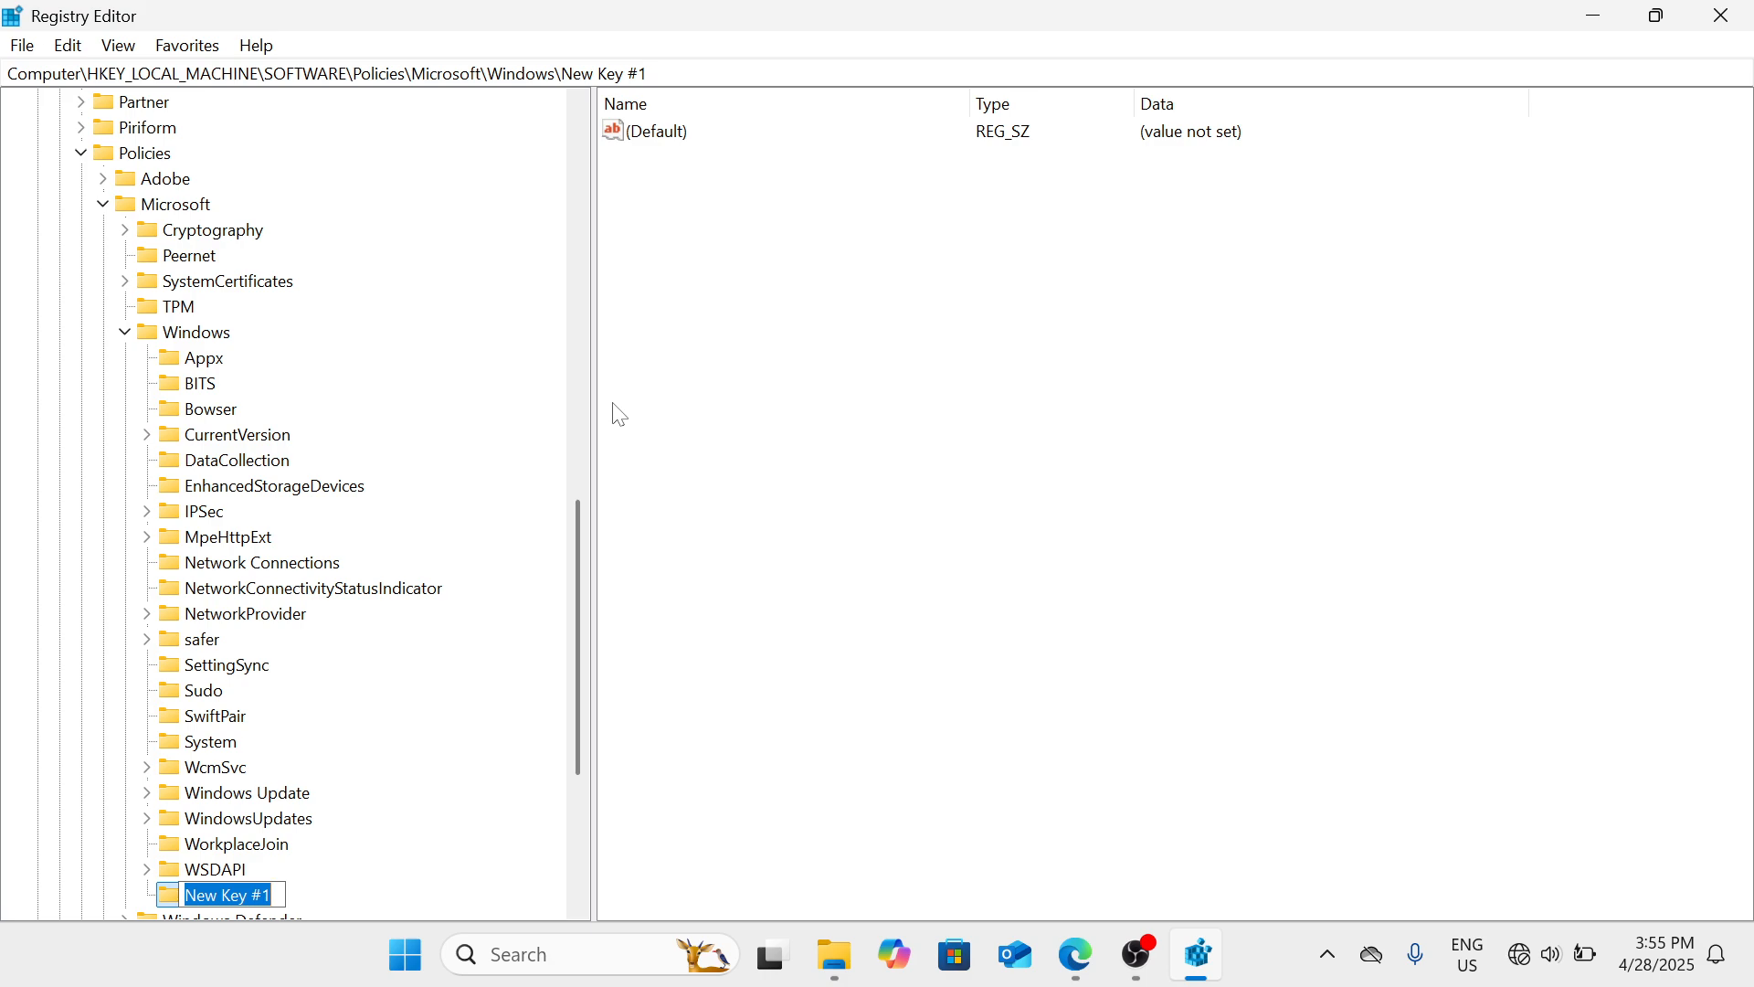
pyautogui.write('W')
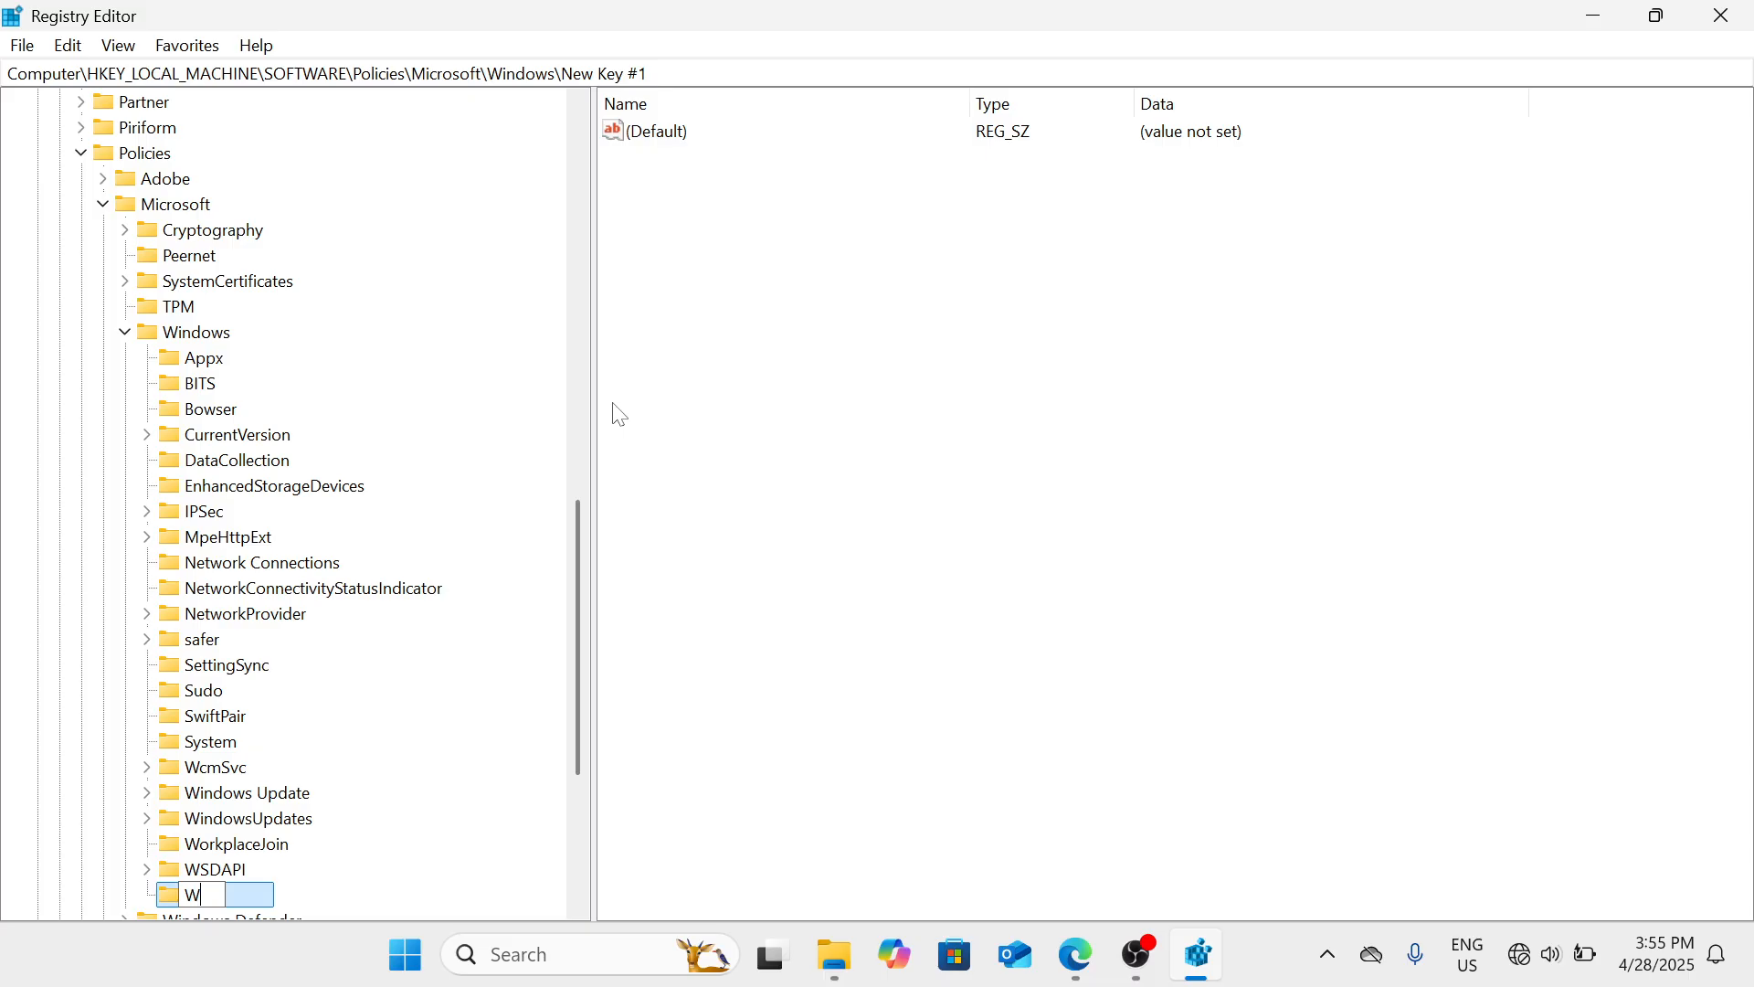
pyautogui.write('indowsUpd')
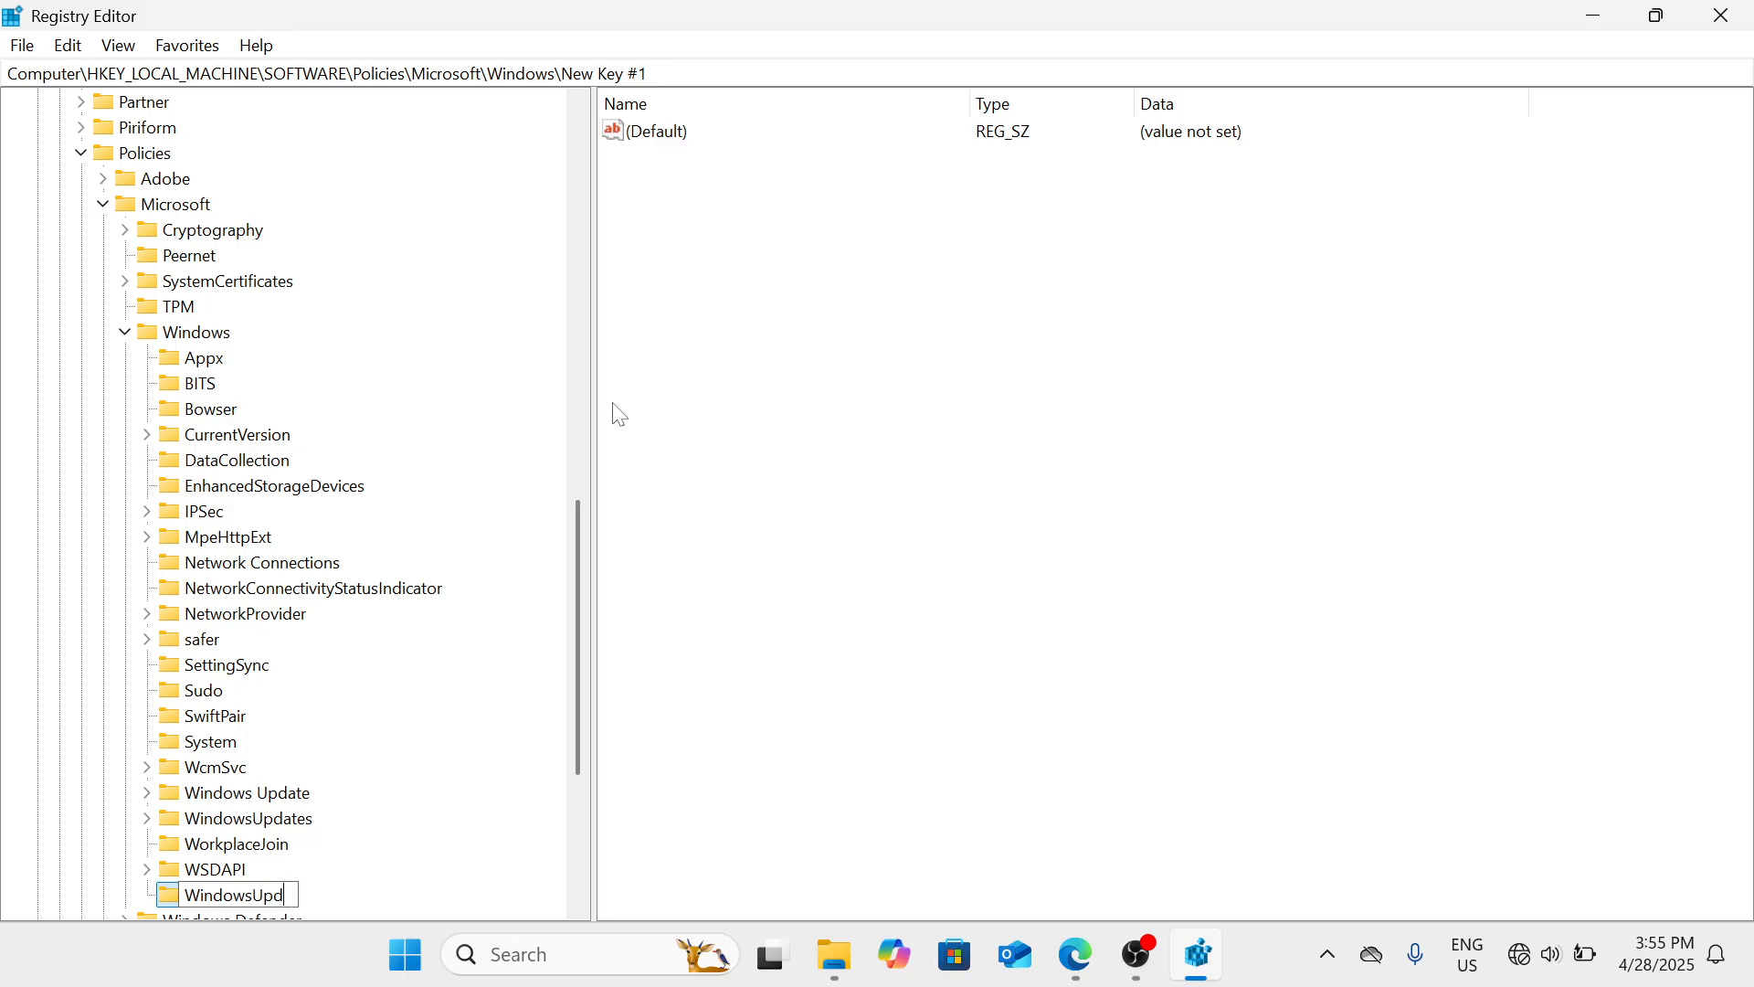
pyautogui.write('ates')
pyautogui.click(276, 815)
pyautogui.click(1188, 479)
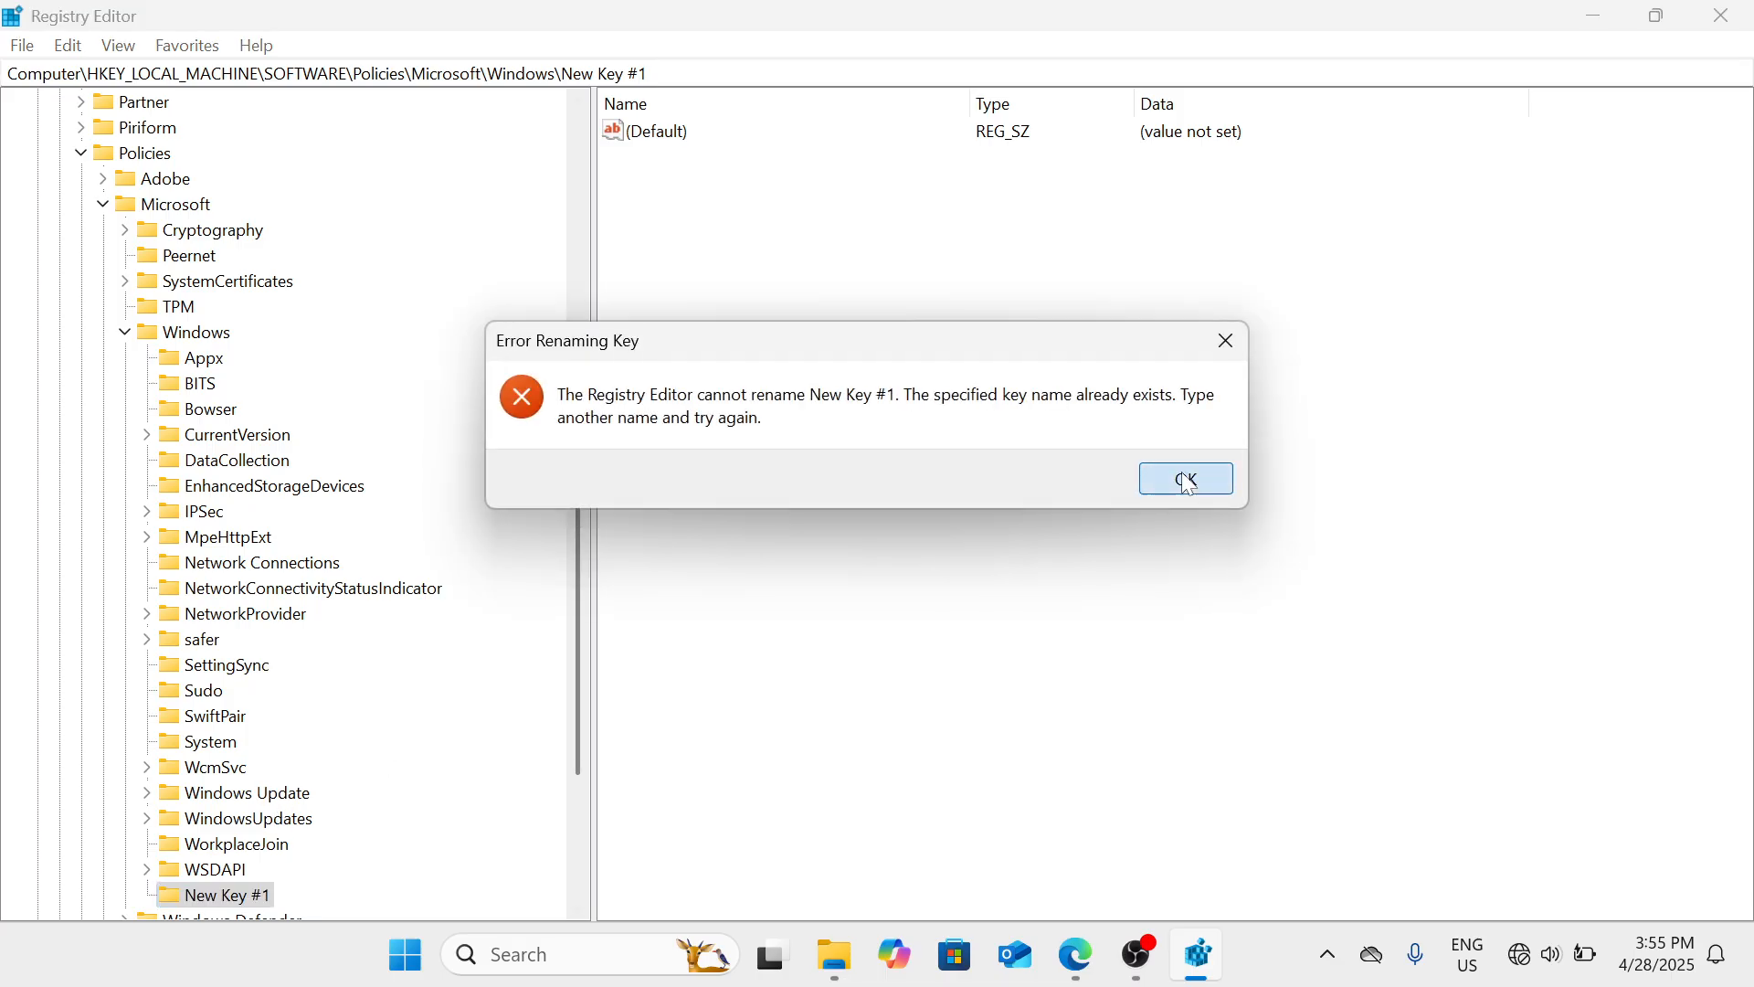
# Step: Expand the existing WindowsUpdates key, create a new subkey under it with the default name, and delete that subkey again
pyautogui.doubleClick(279, 821)
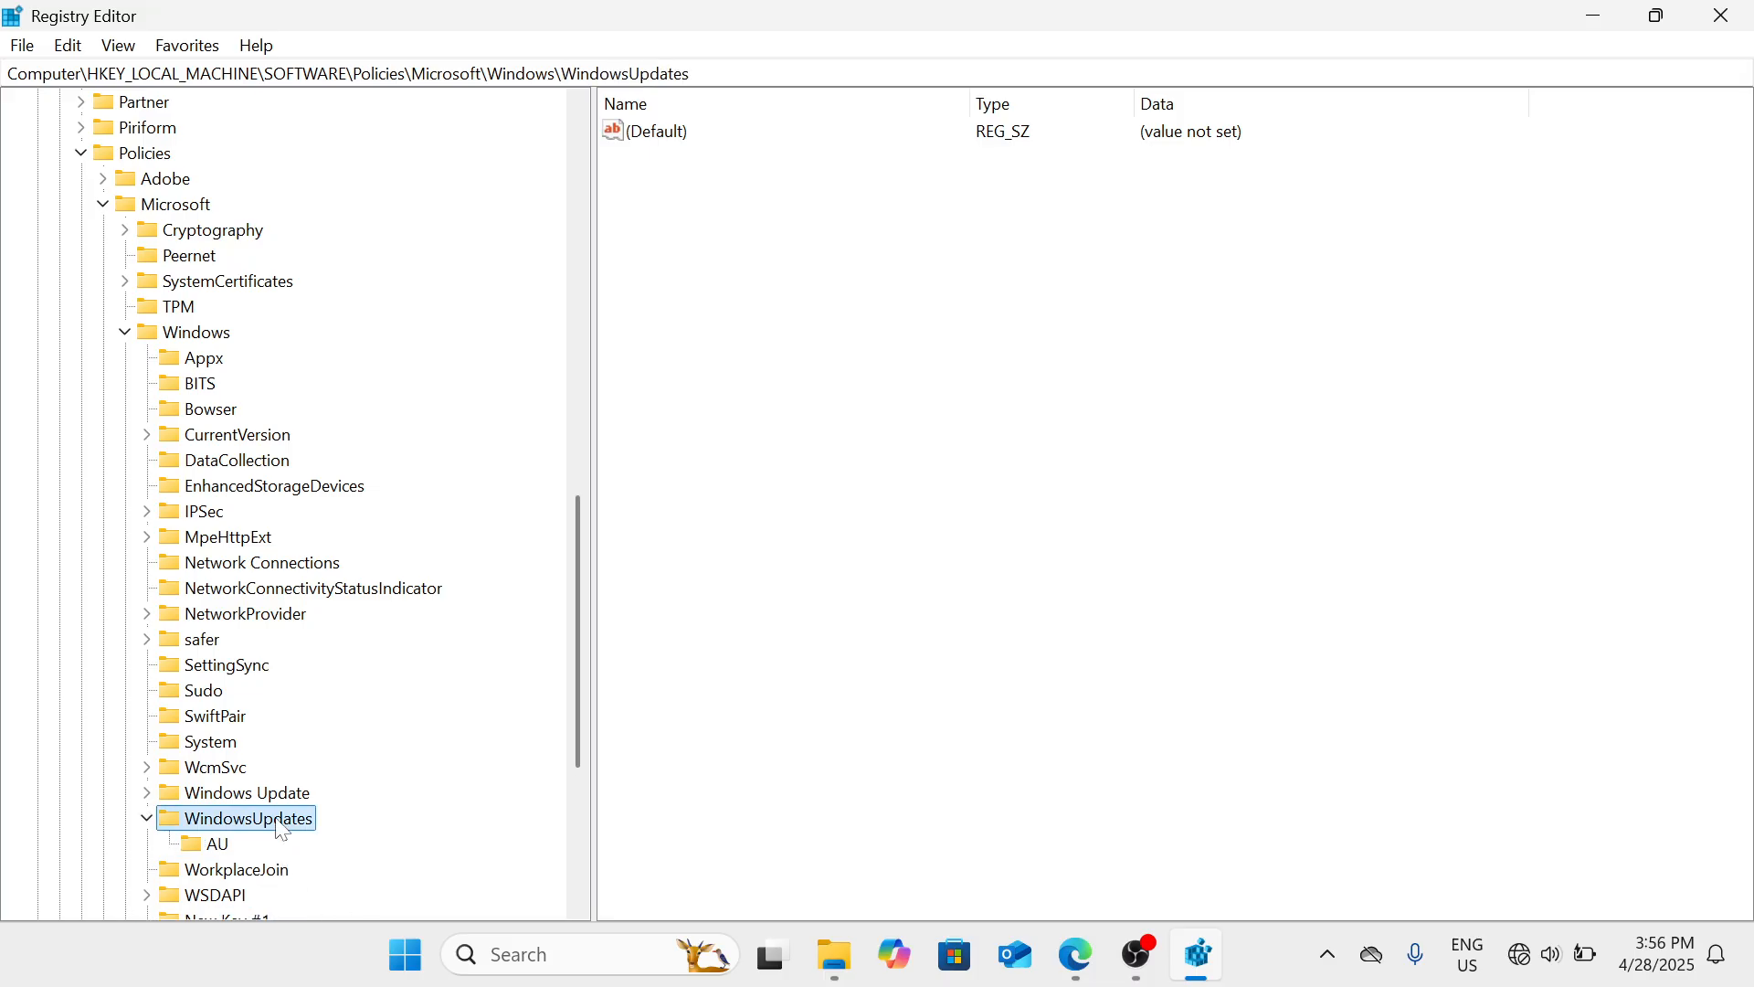
pyautogui.rightClick(282, 829)
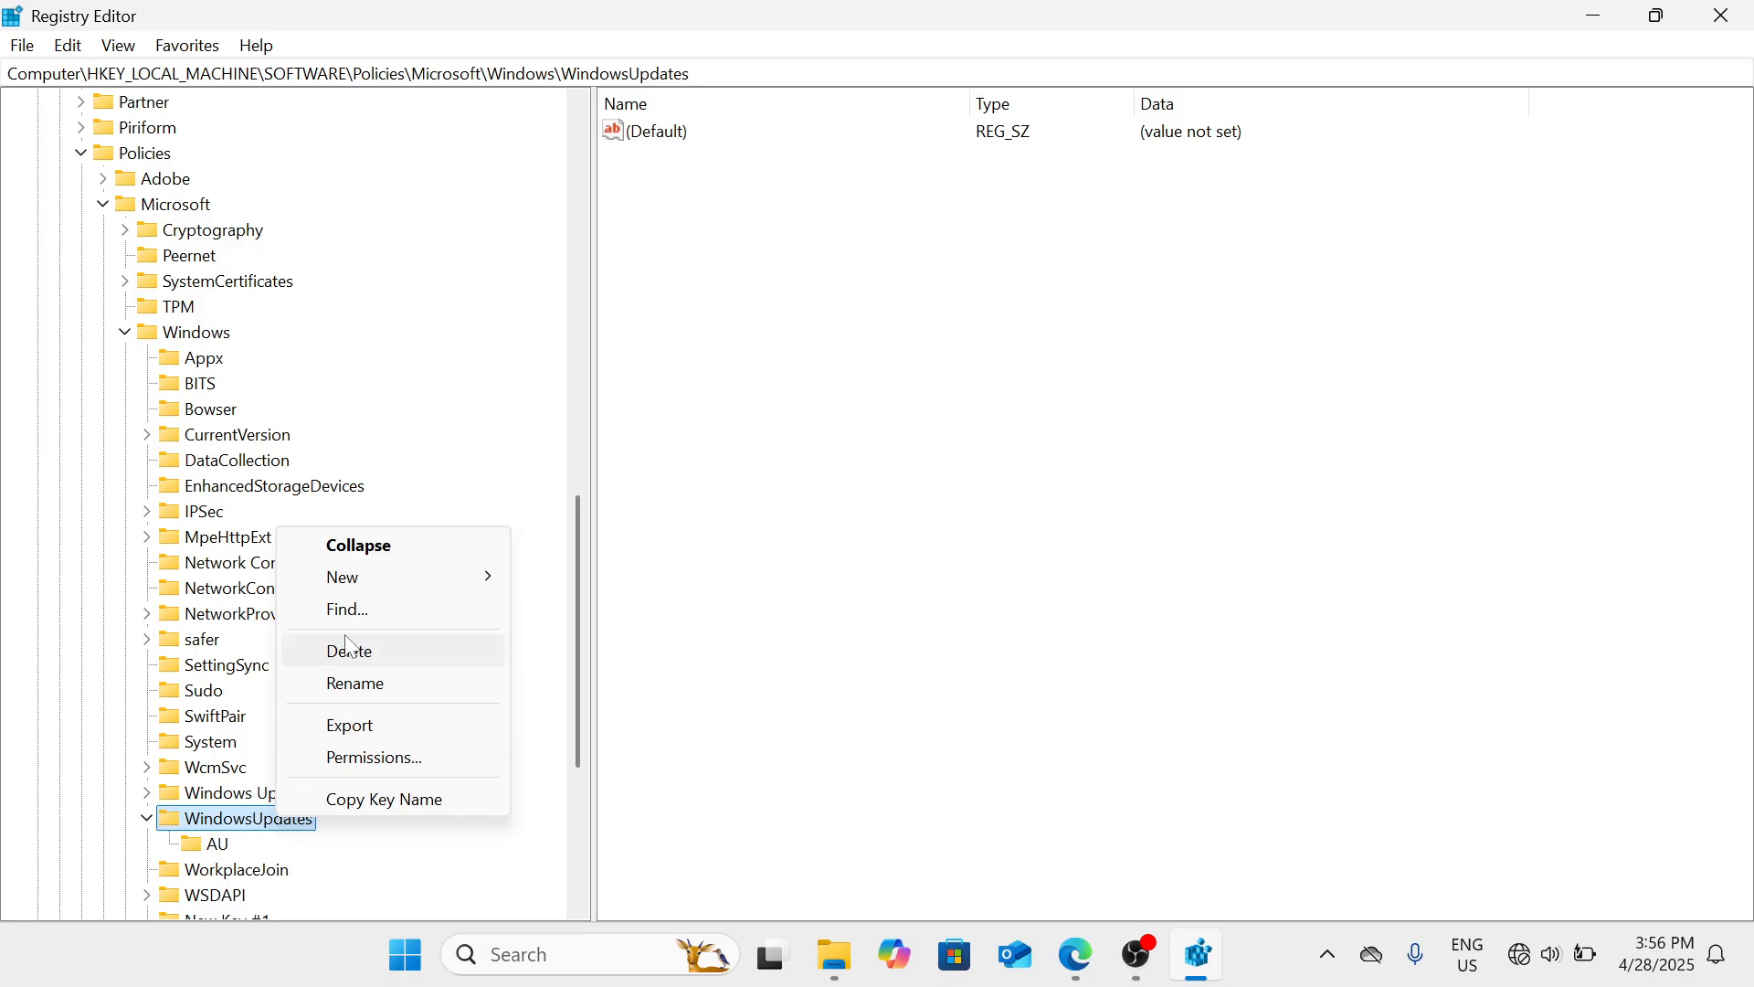
pyautogui.moveTo(362, 589)
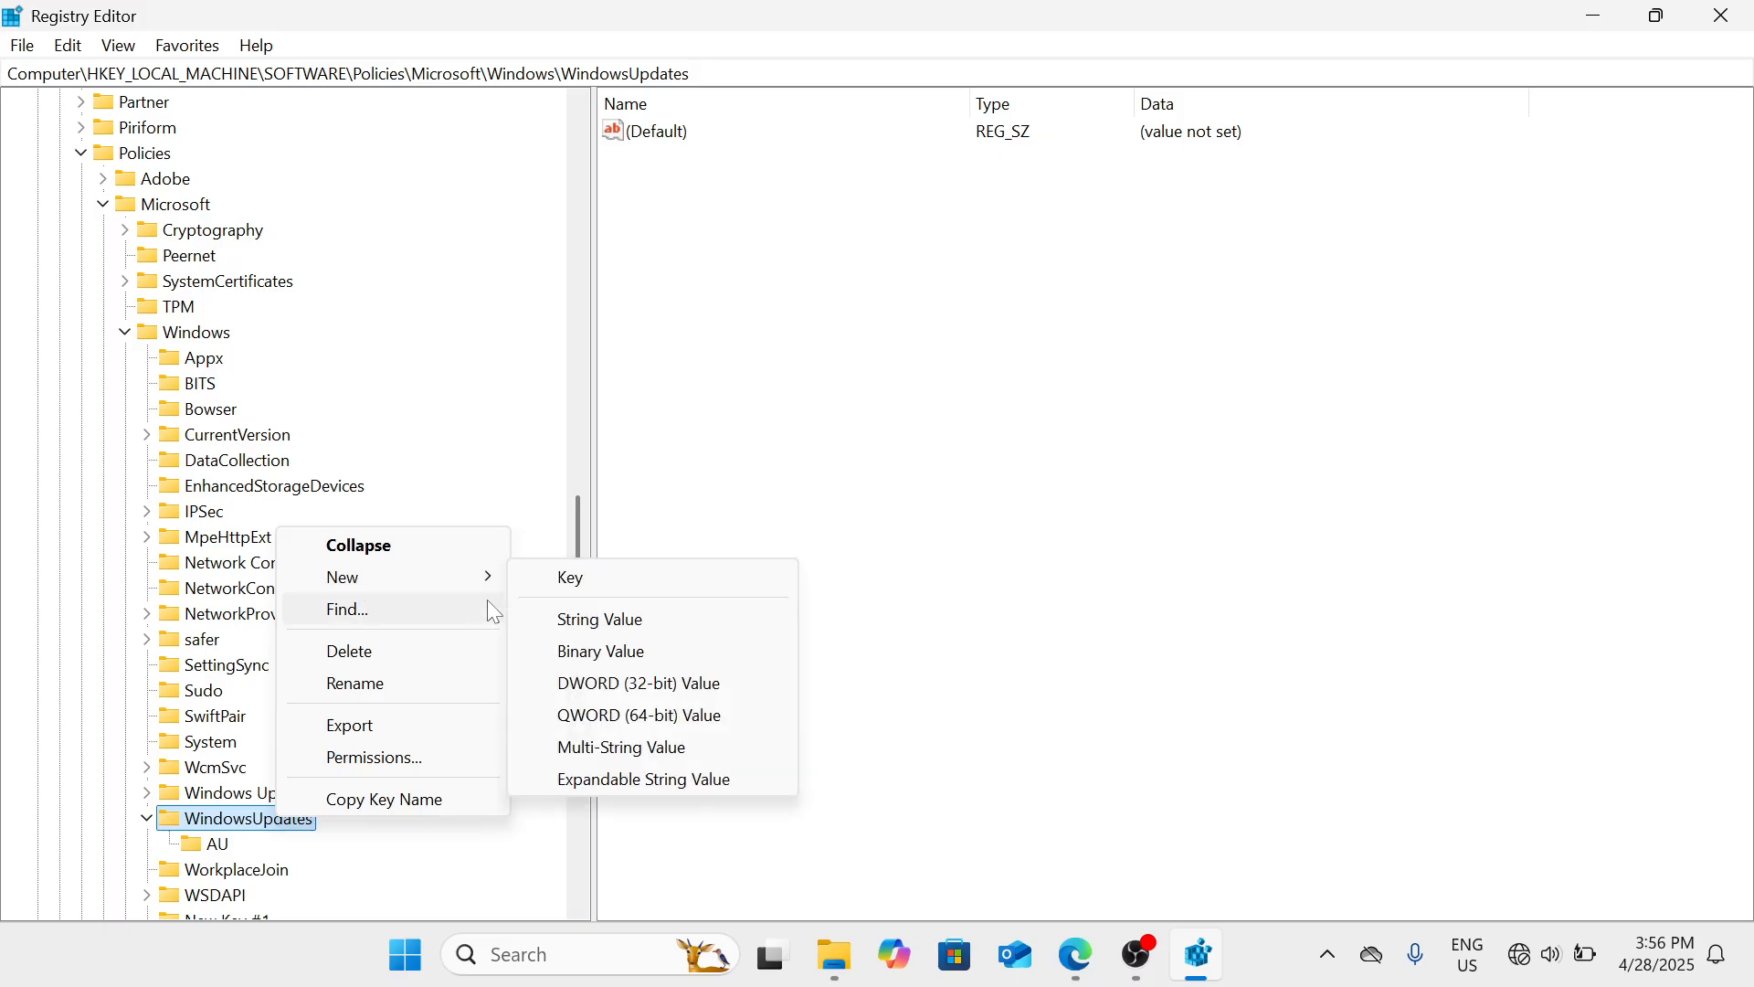
pyautogui.click(608, 582)
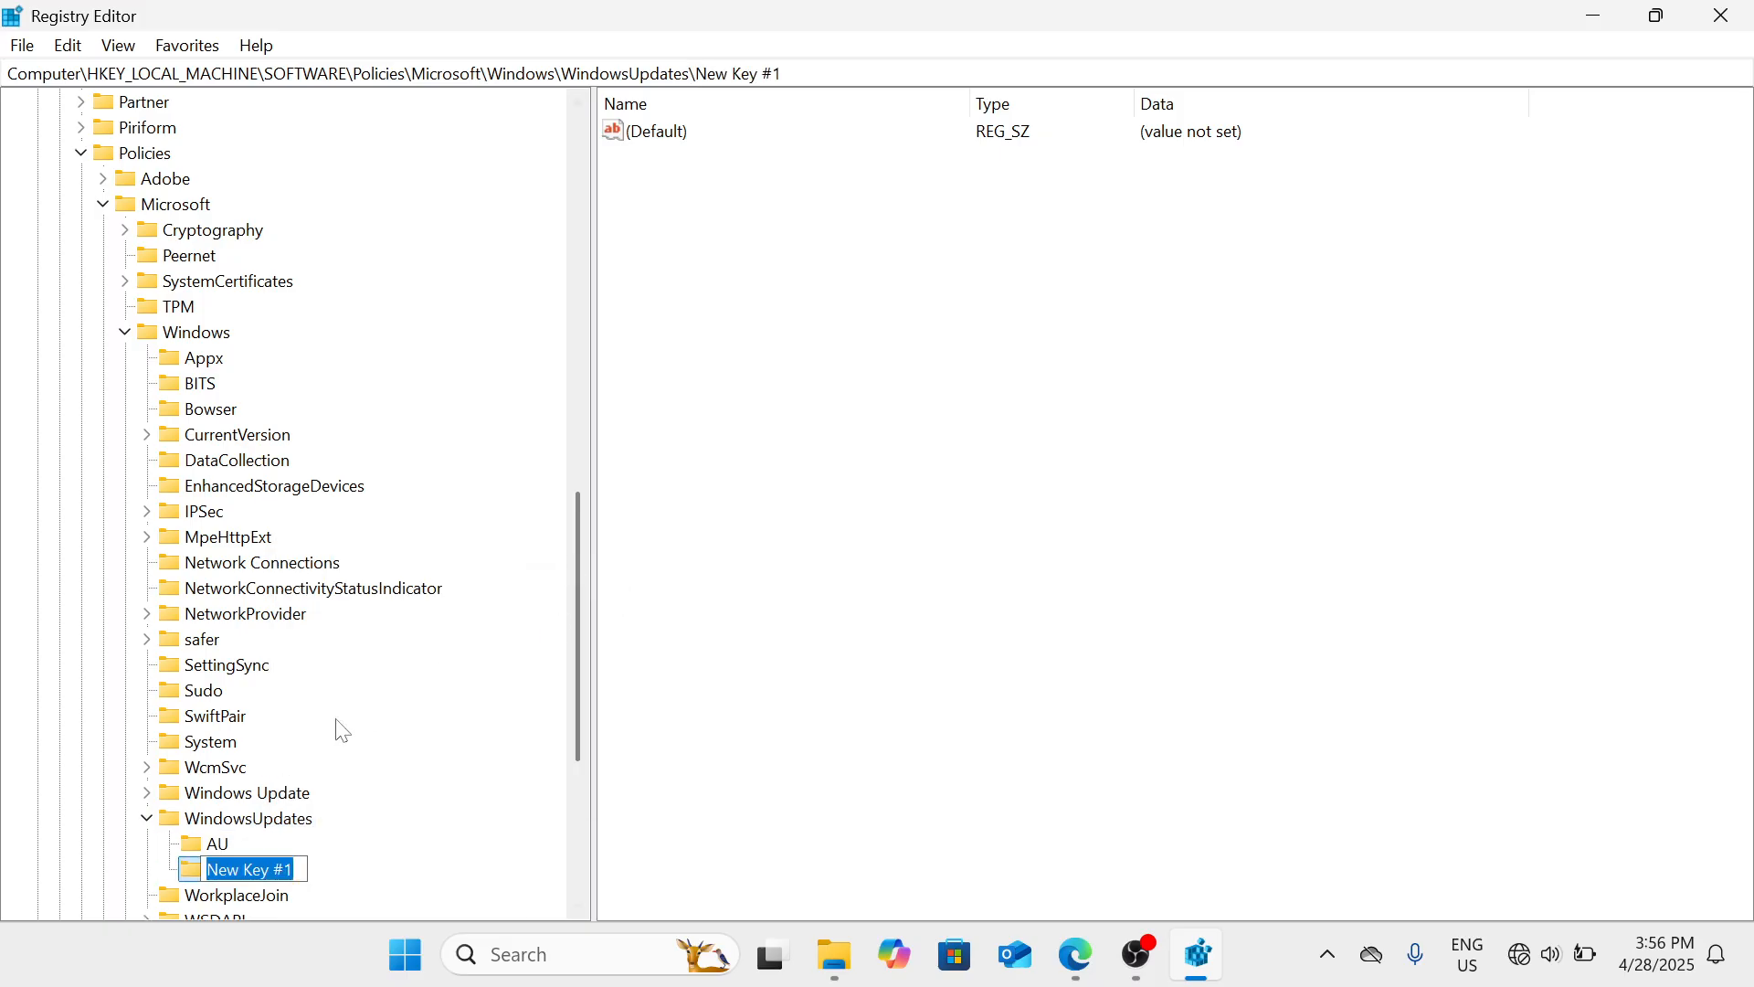
pyautogui.press('Return')
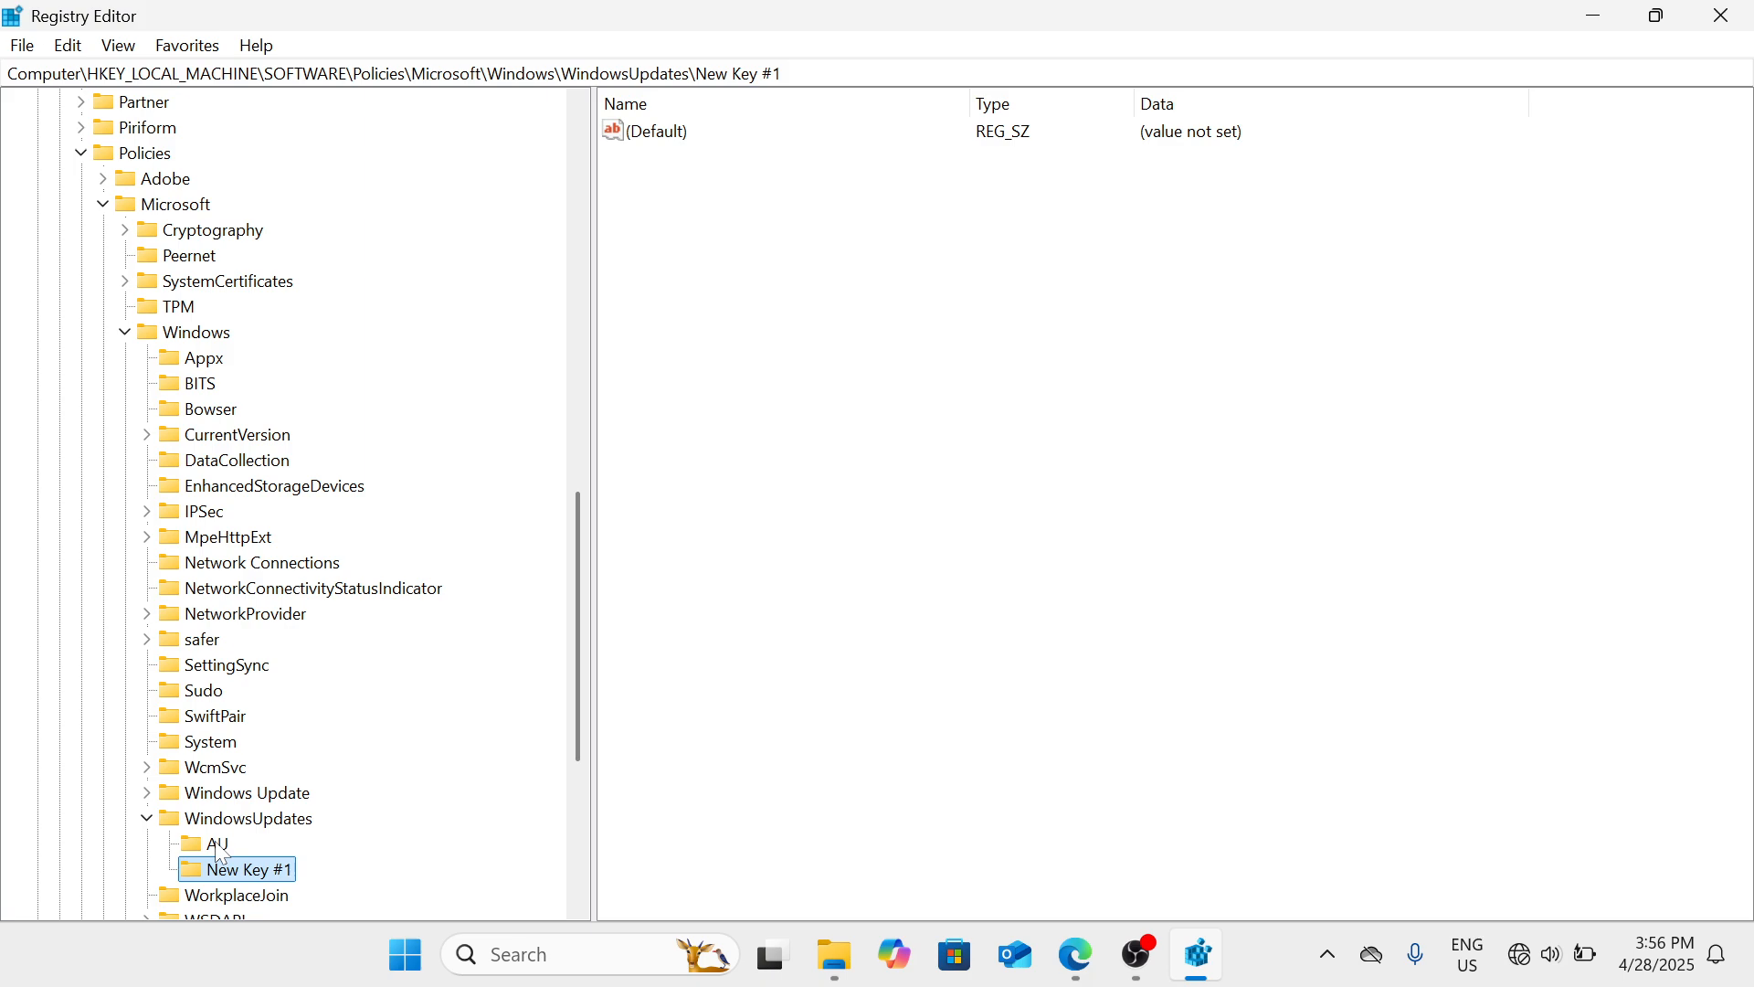
pyautogui.press('Delete')
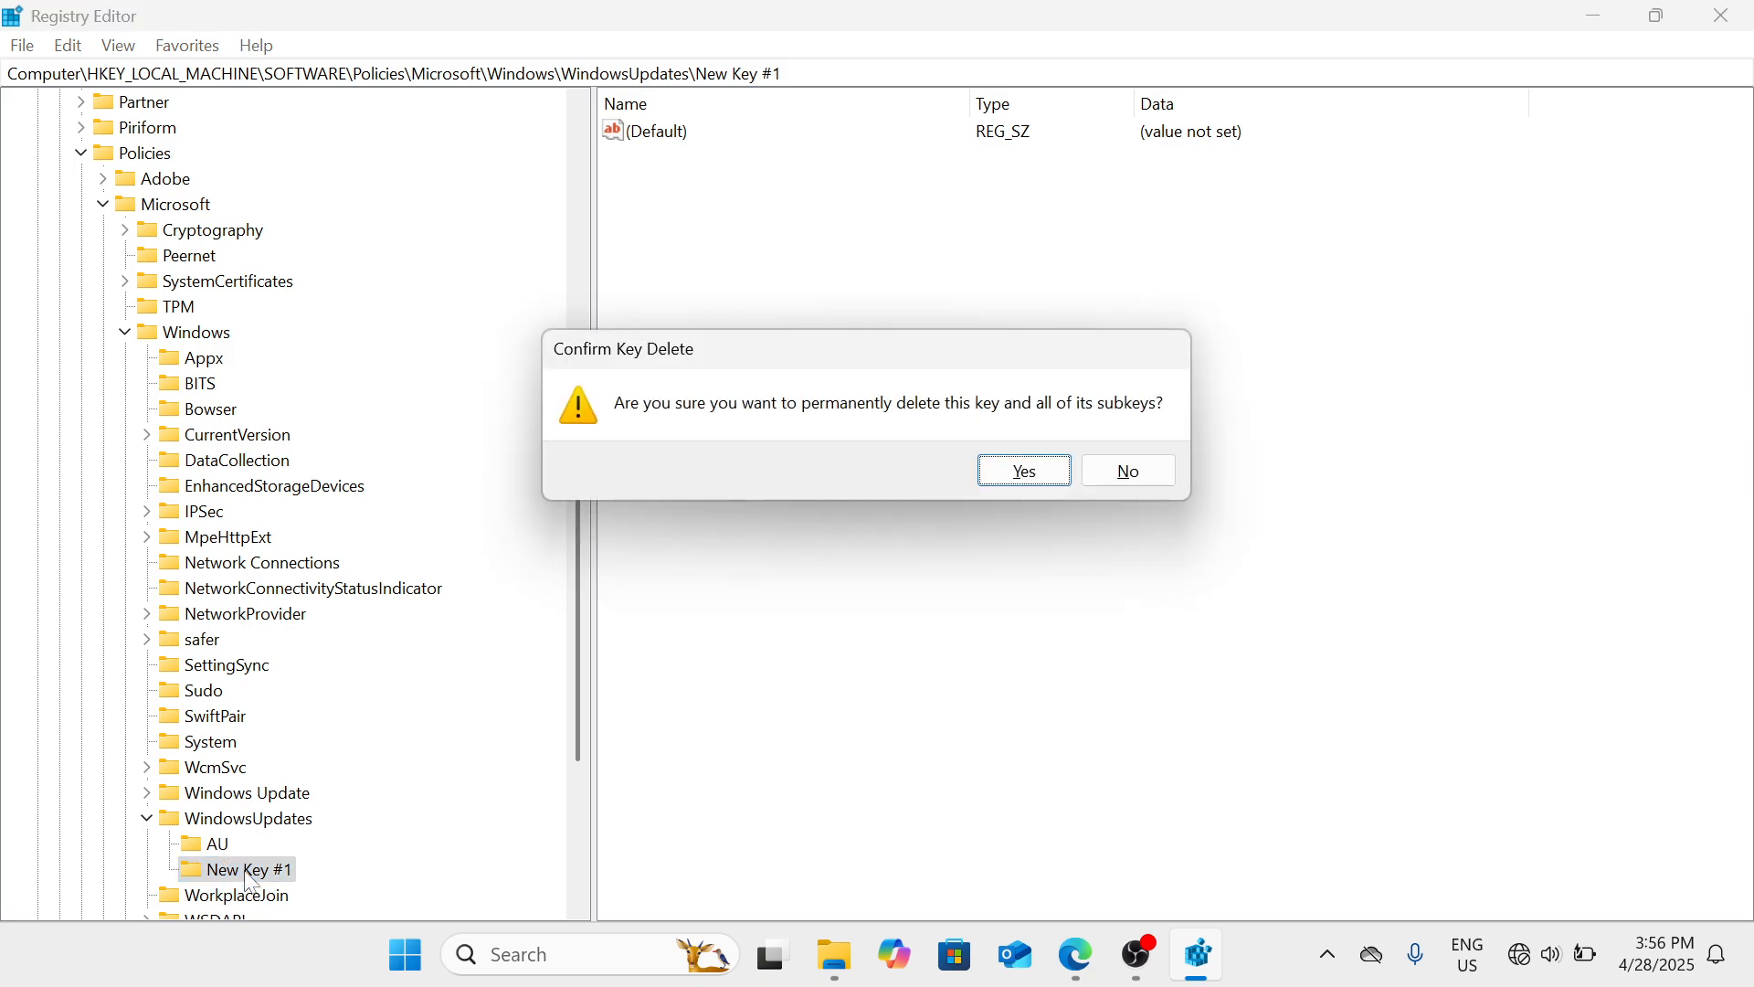
pyautogui.click(1025, 472)
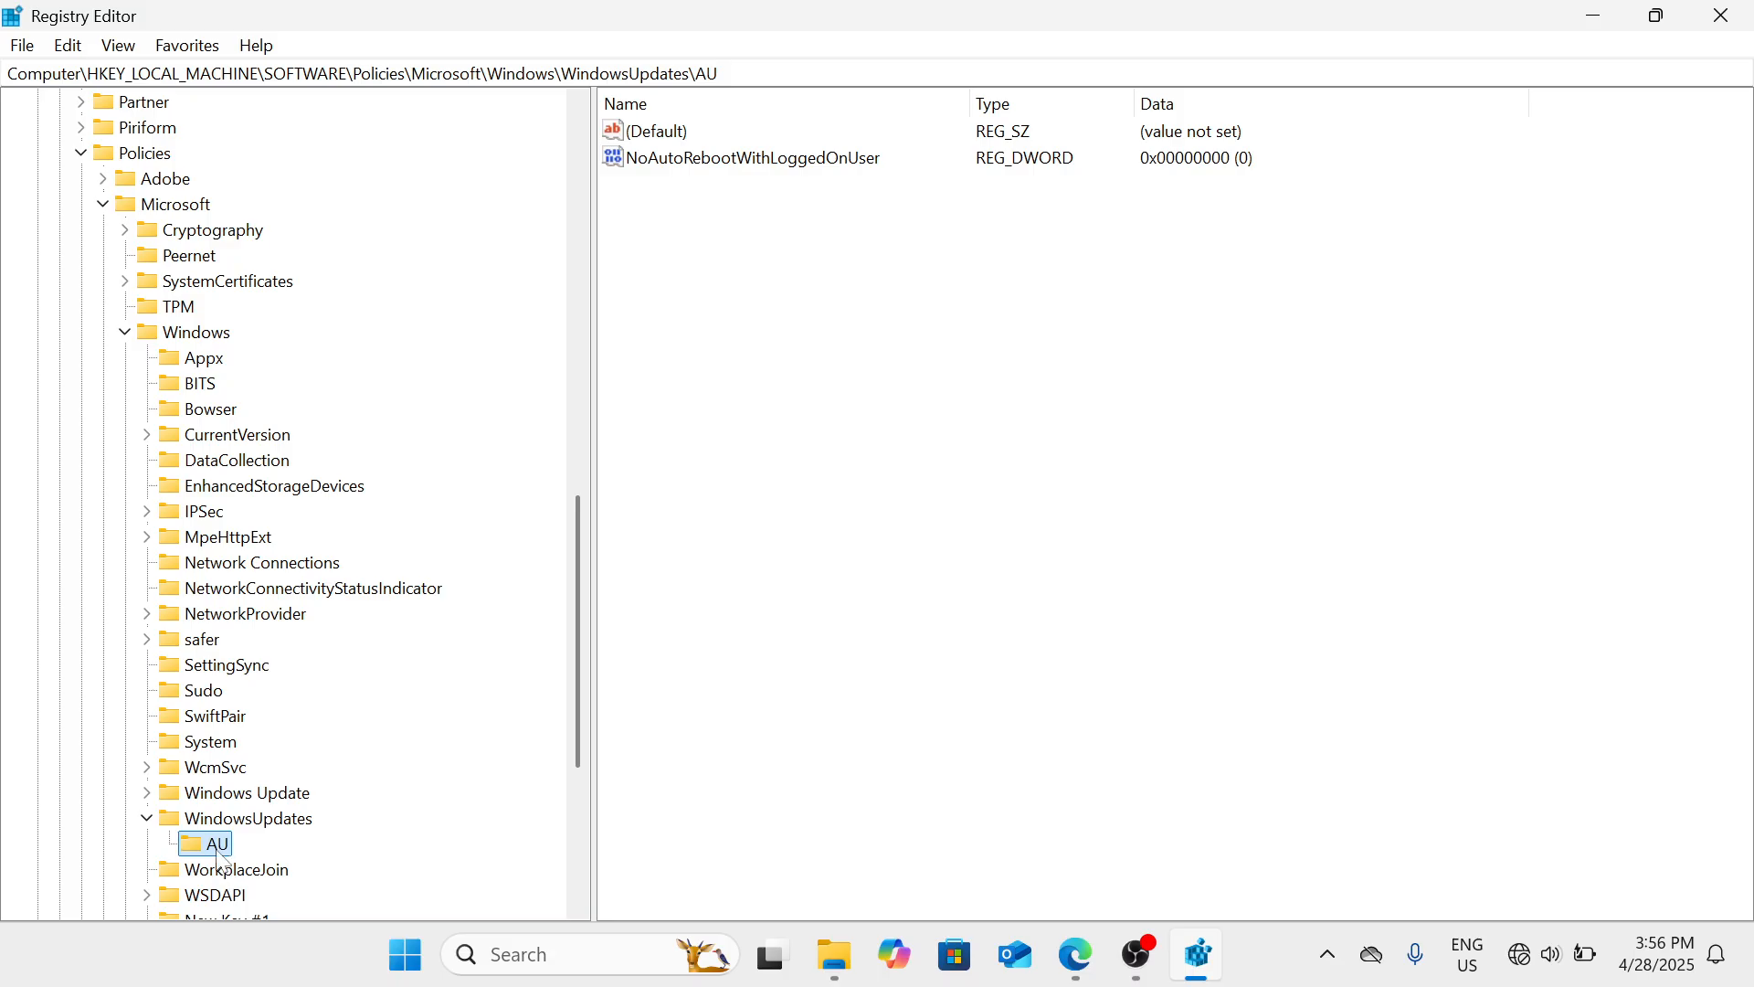
pyautogui.rightClick(814, 428)
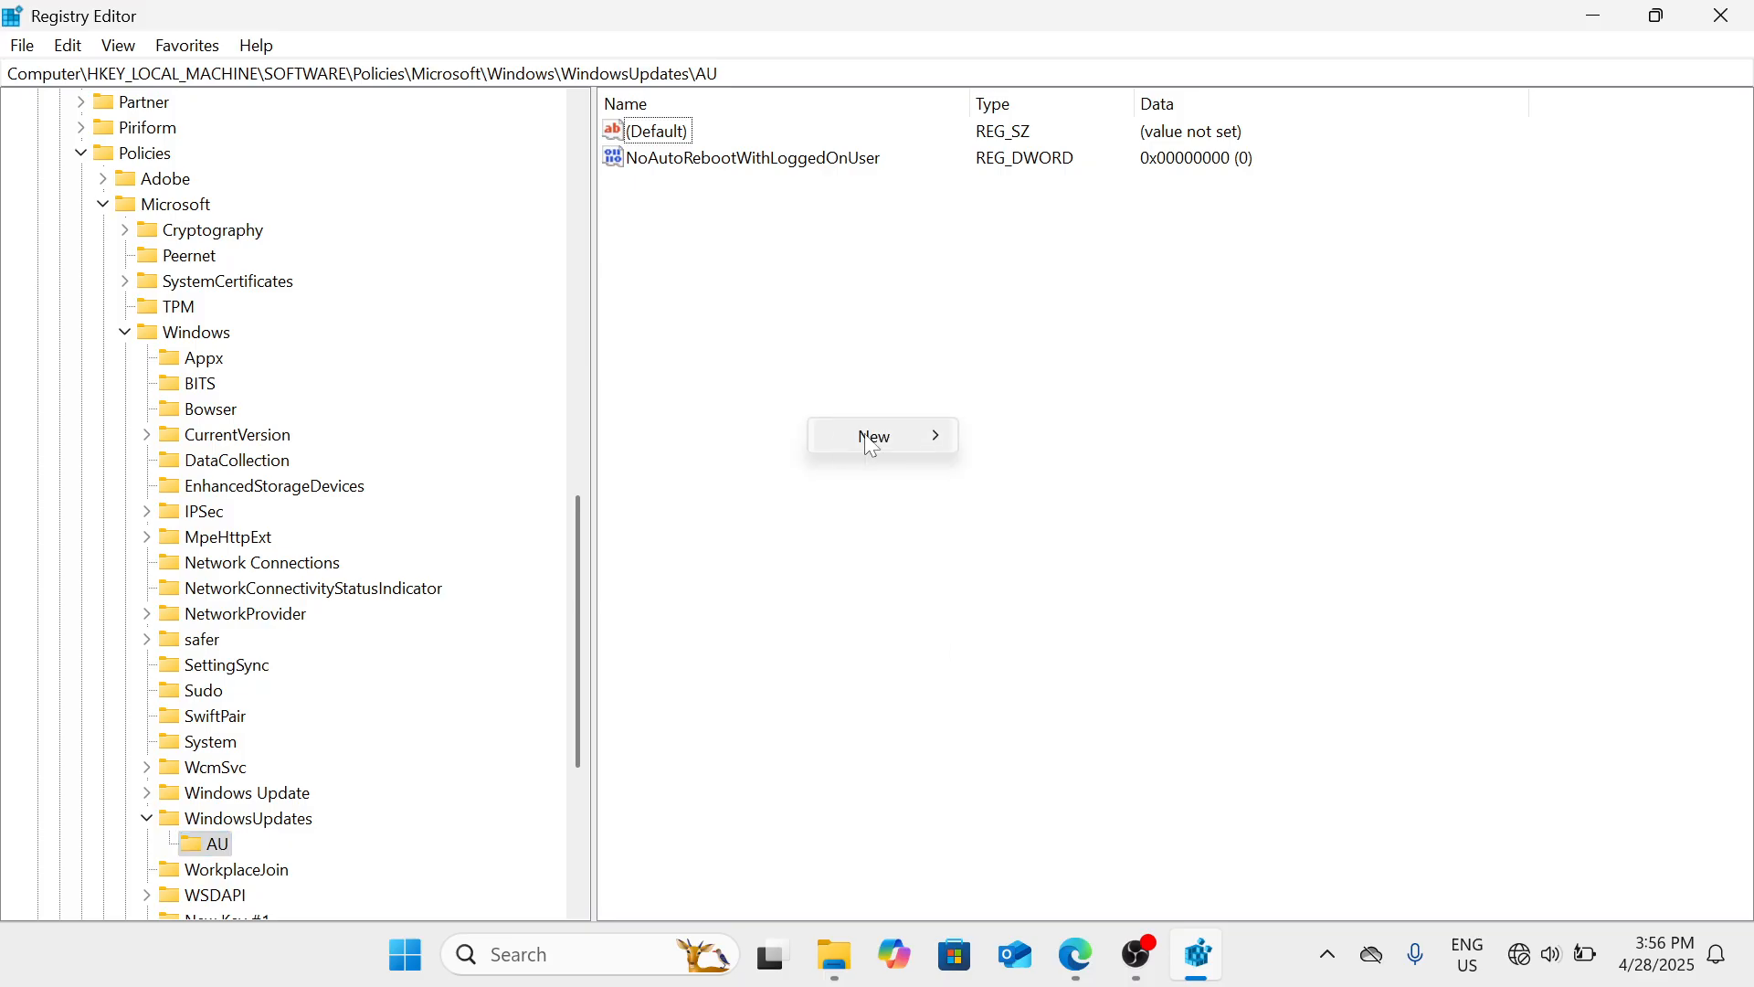
pyautogui.moveTo(862, 438)
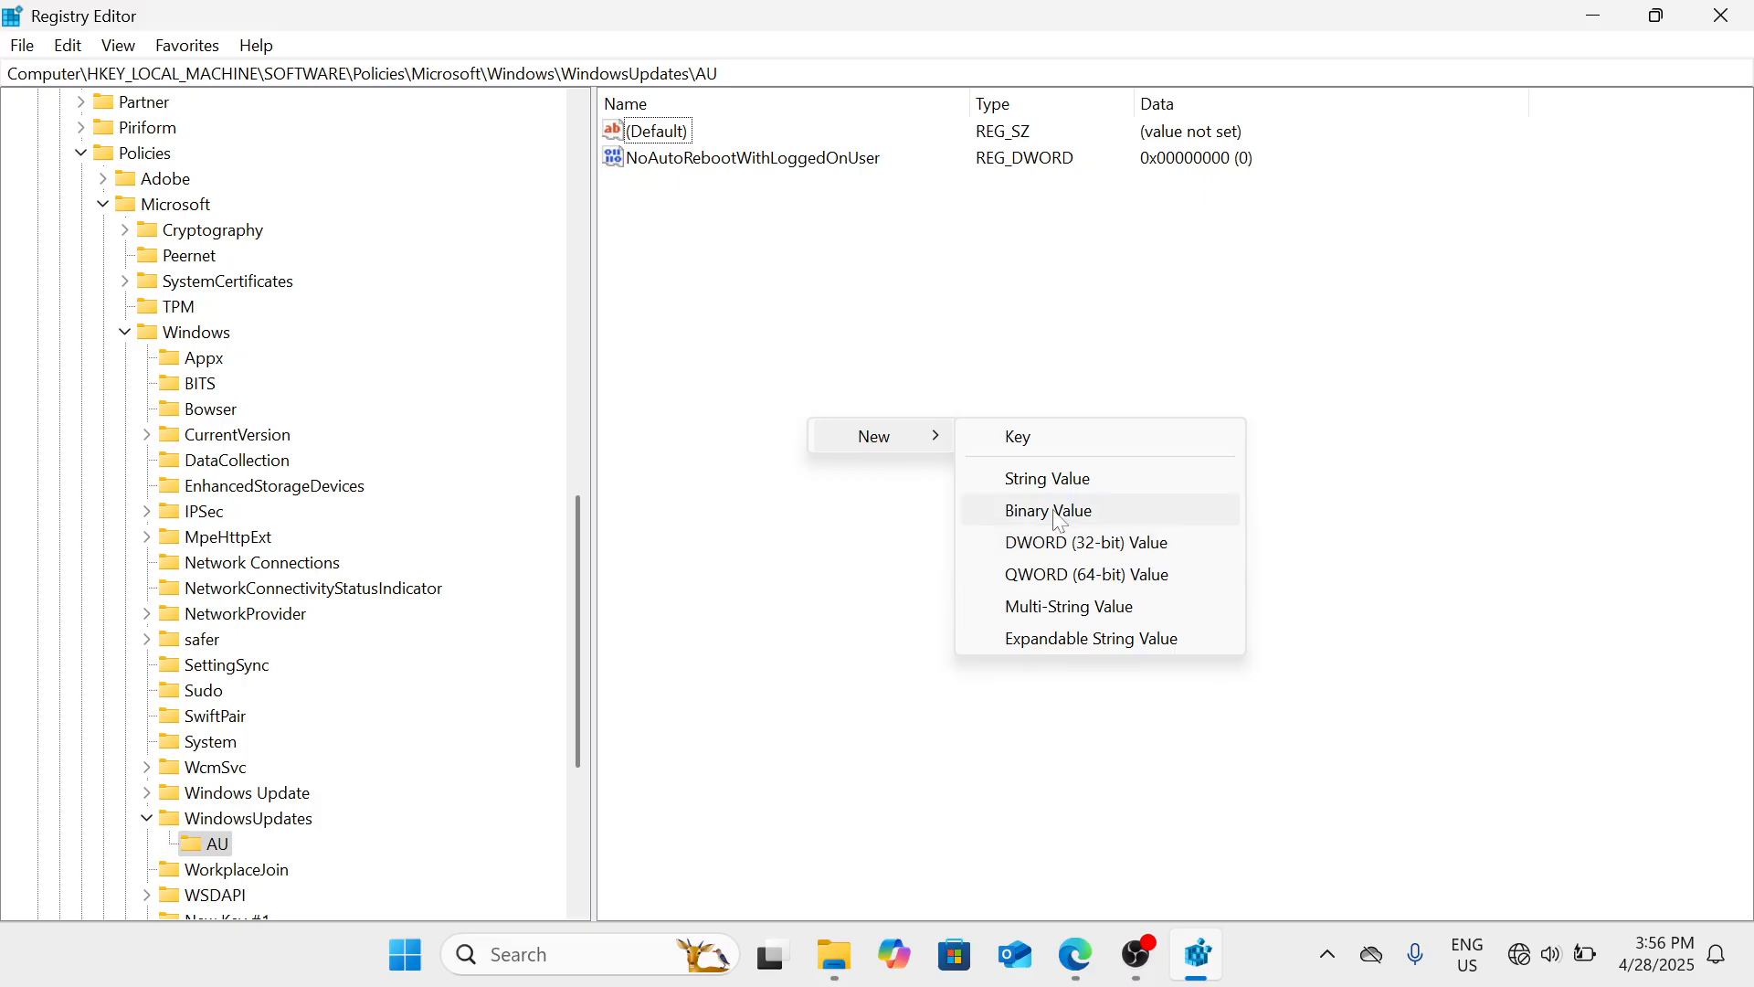
pyautogui.click(849, 333)
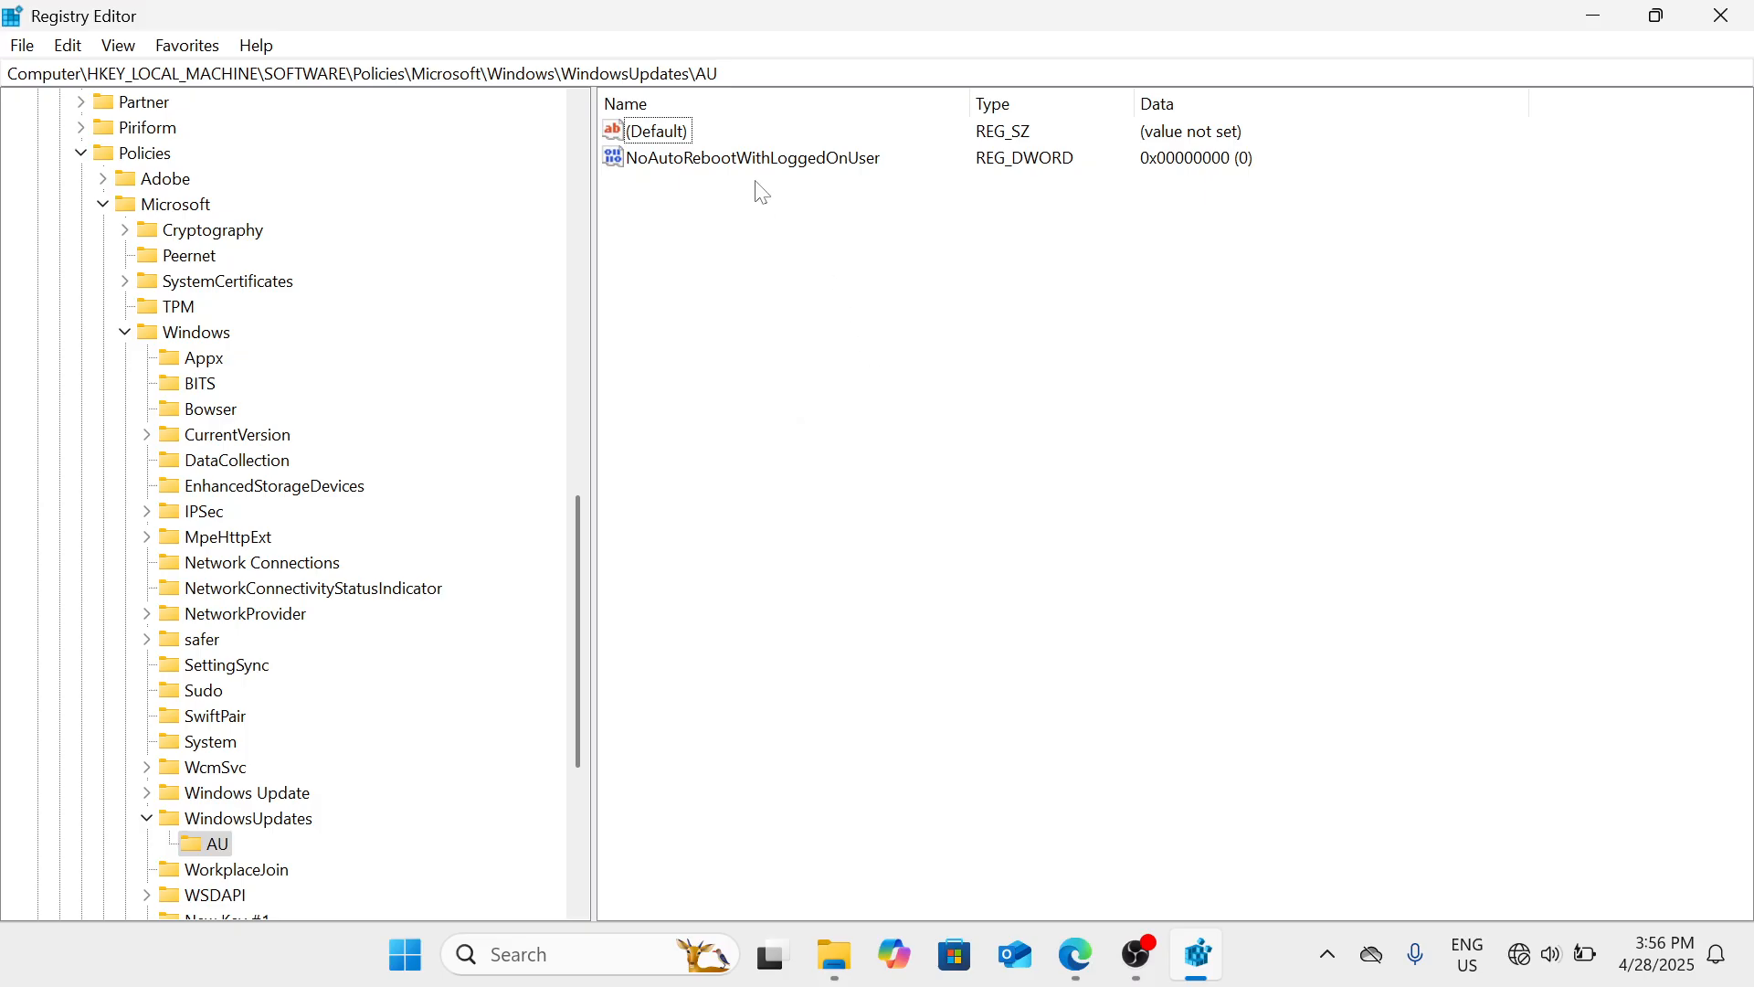
pyautogui.click(865, 167)
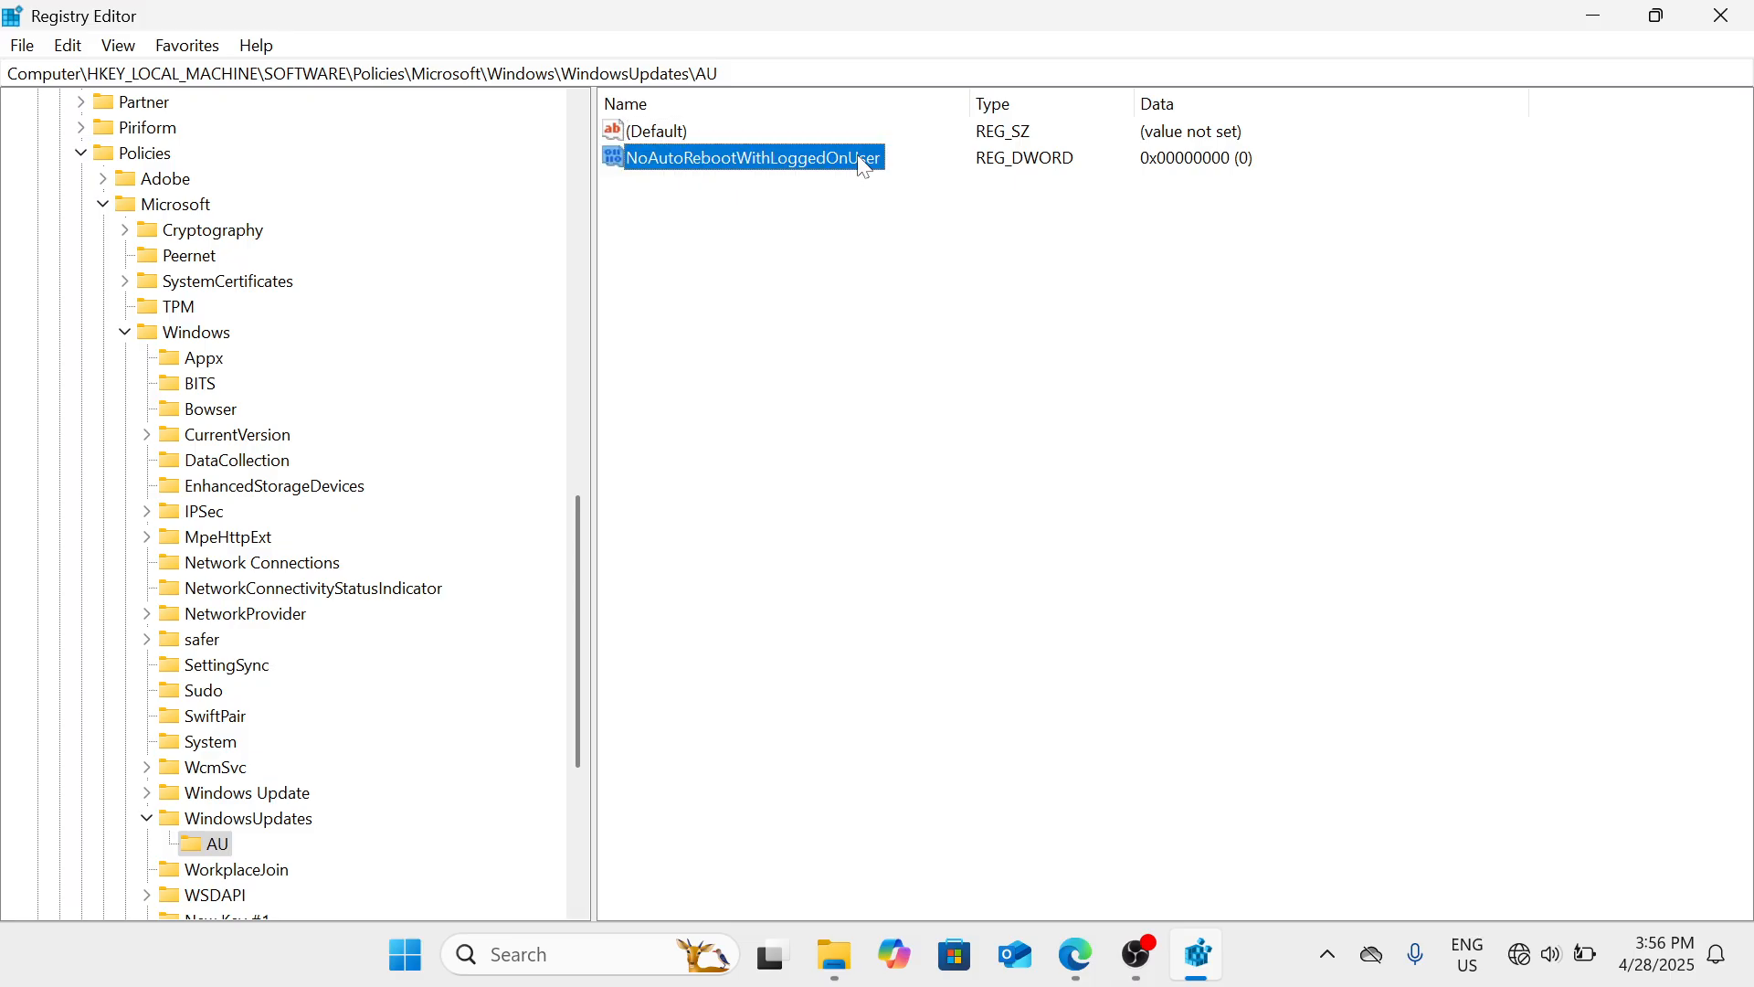
pyautogui.click(832, 269)
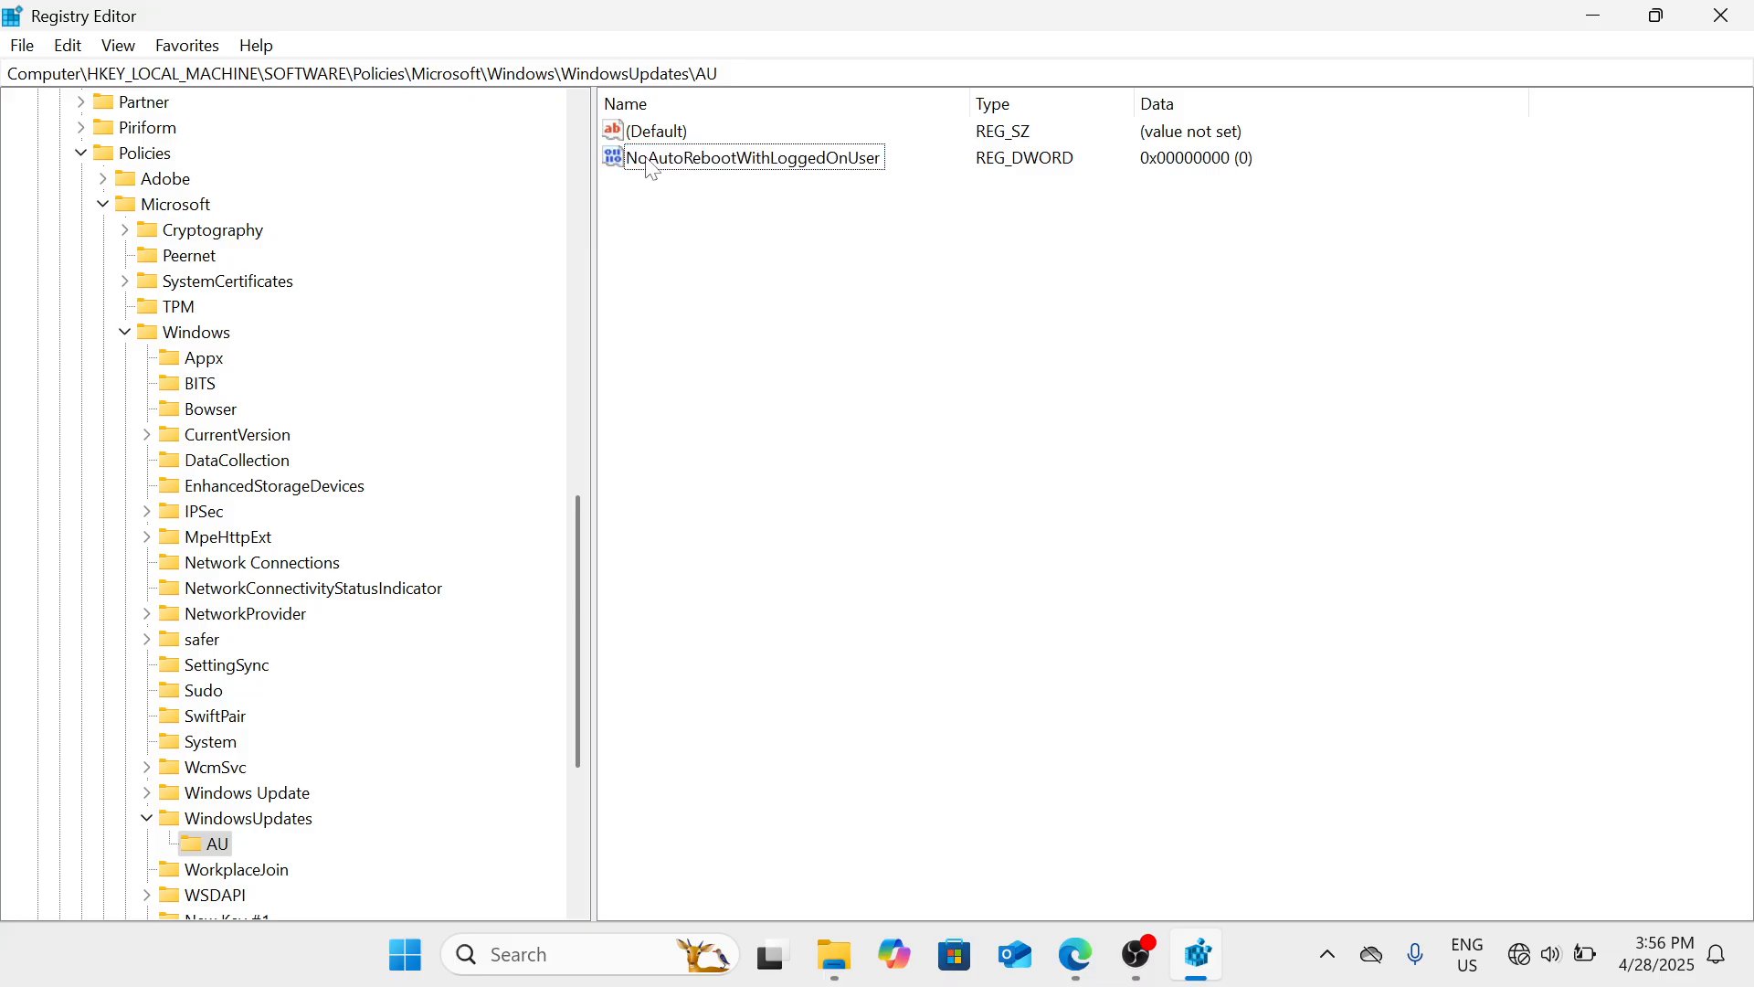
# Step: Set the NoAutoRebootWithLoggedOnUser DWORD in the WindowsUpdates\AU key to 1 and close the Registry Editor
pyautogui.rightClick(812, 166)
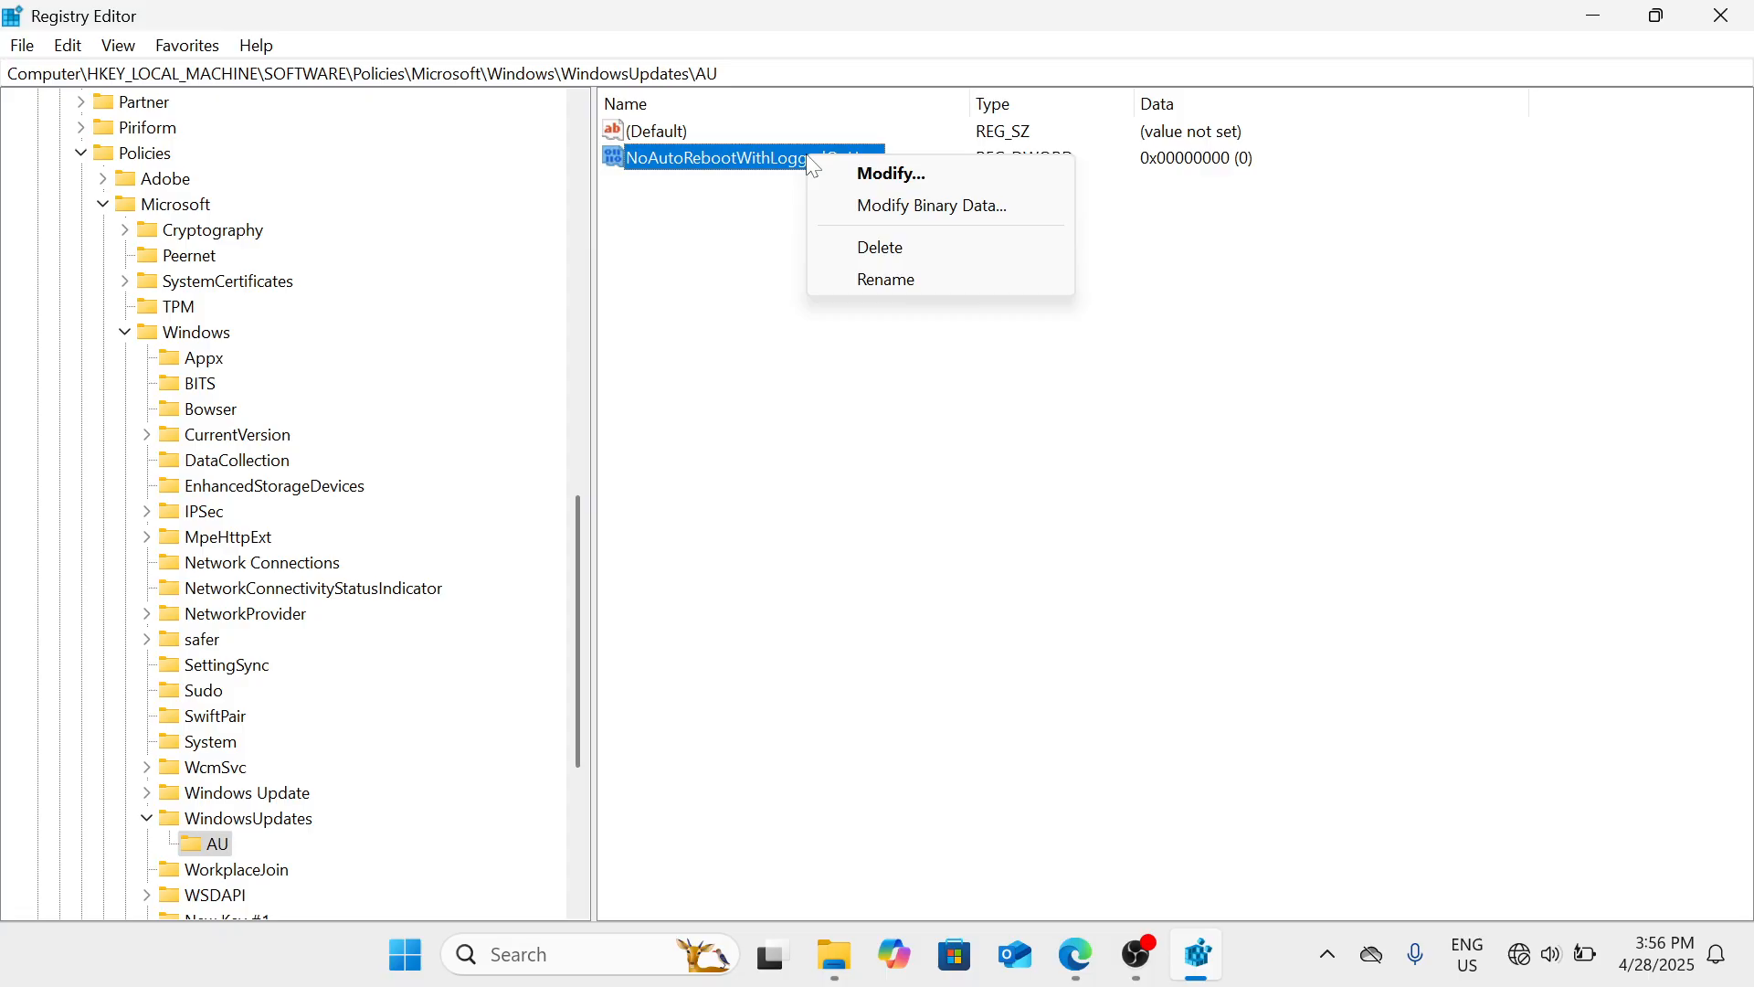
pyautogui.click(877, 174)
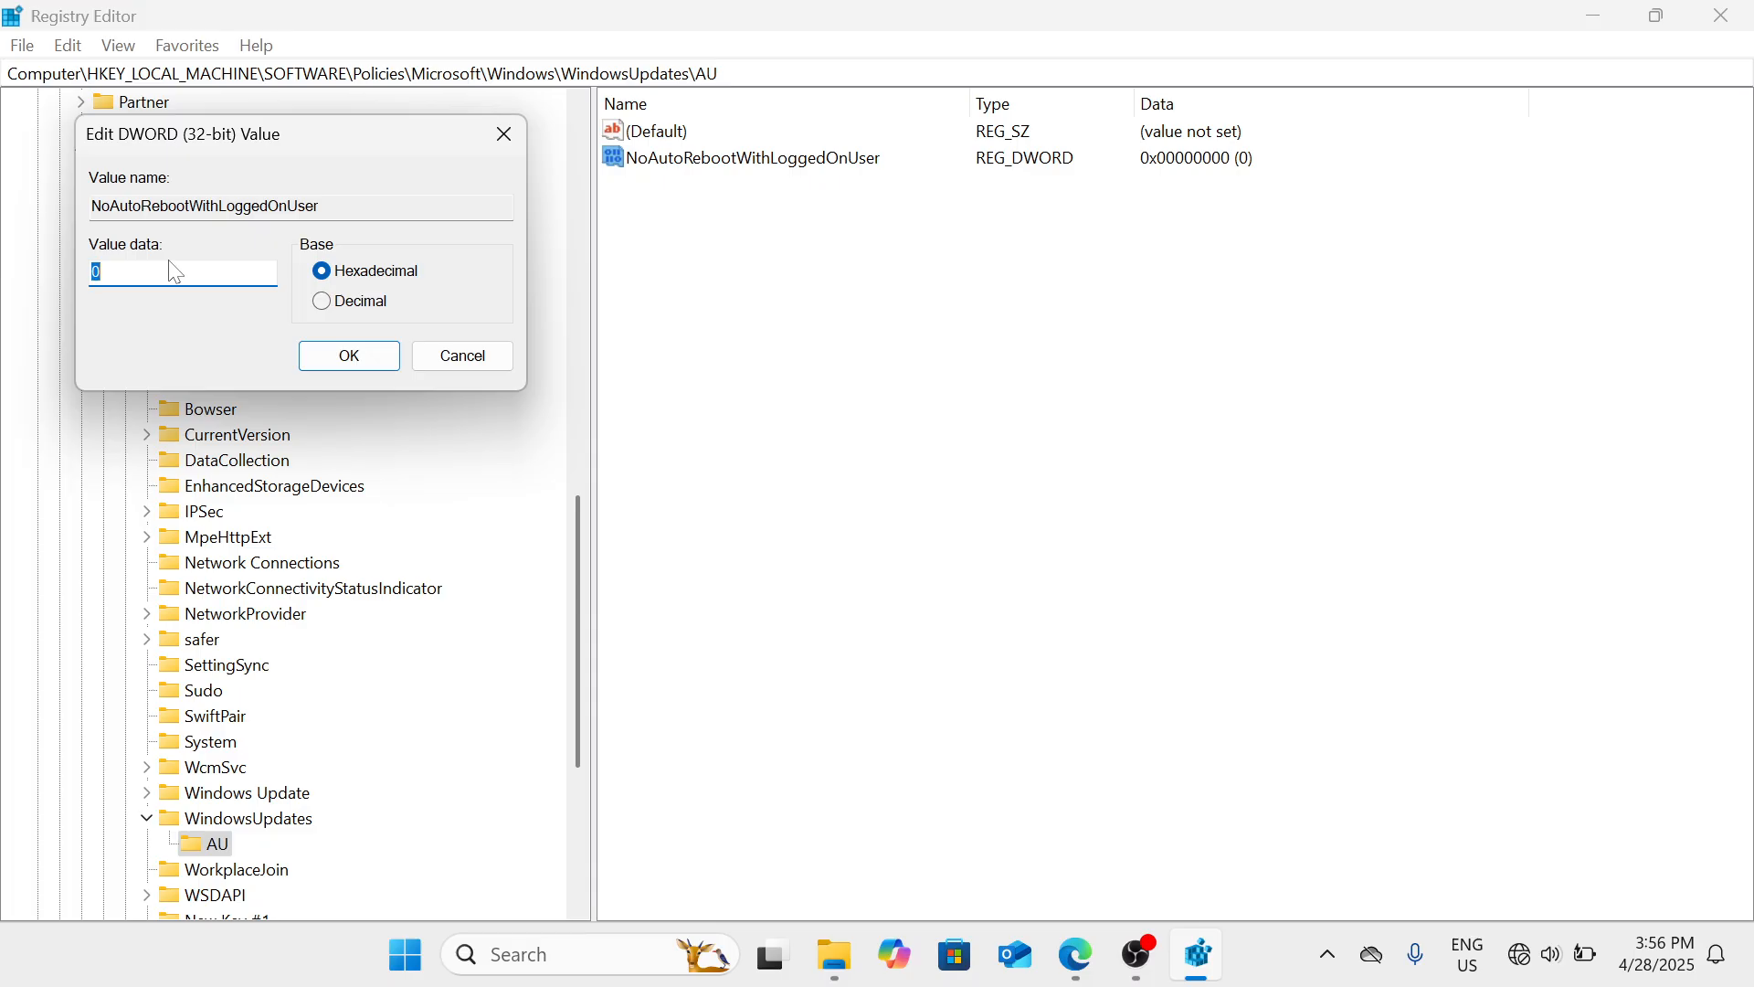
pyautogui.write('1')
pyautogui.click(378, 357)
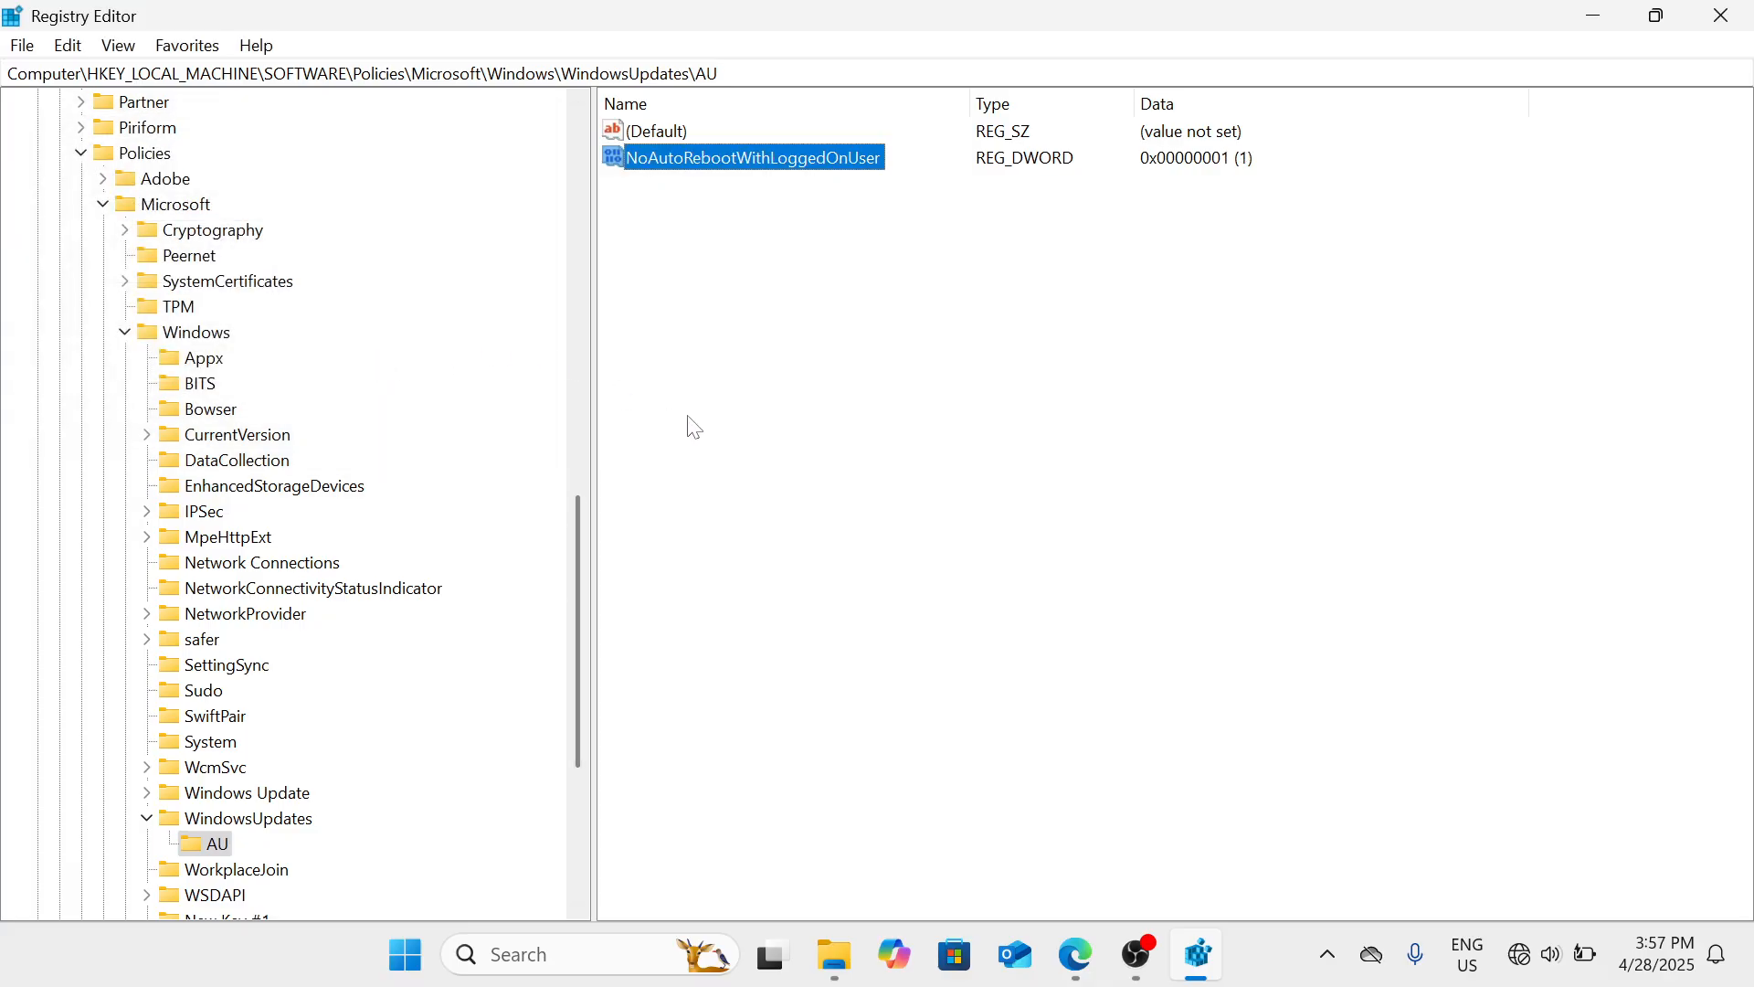
pyautogui.click(1748, 11)
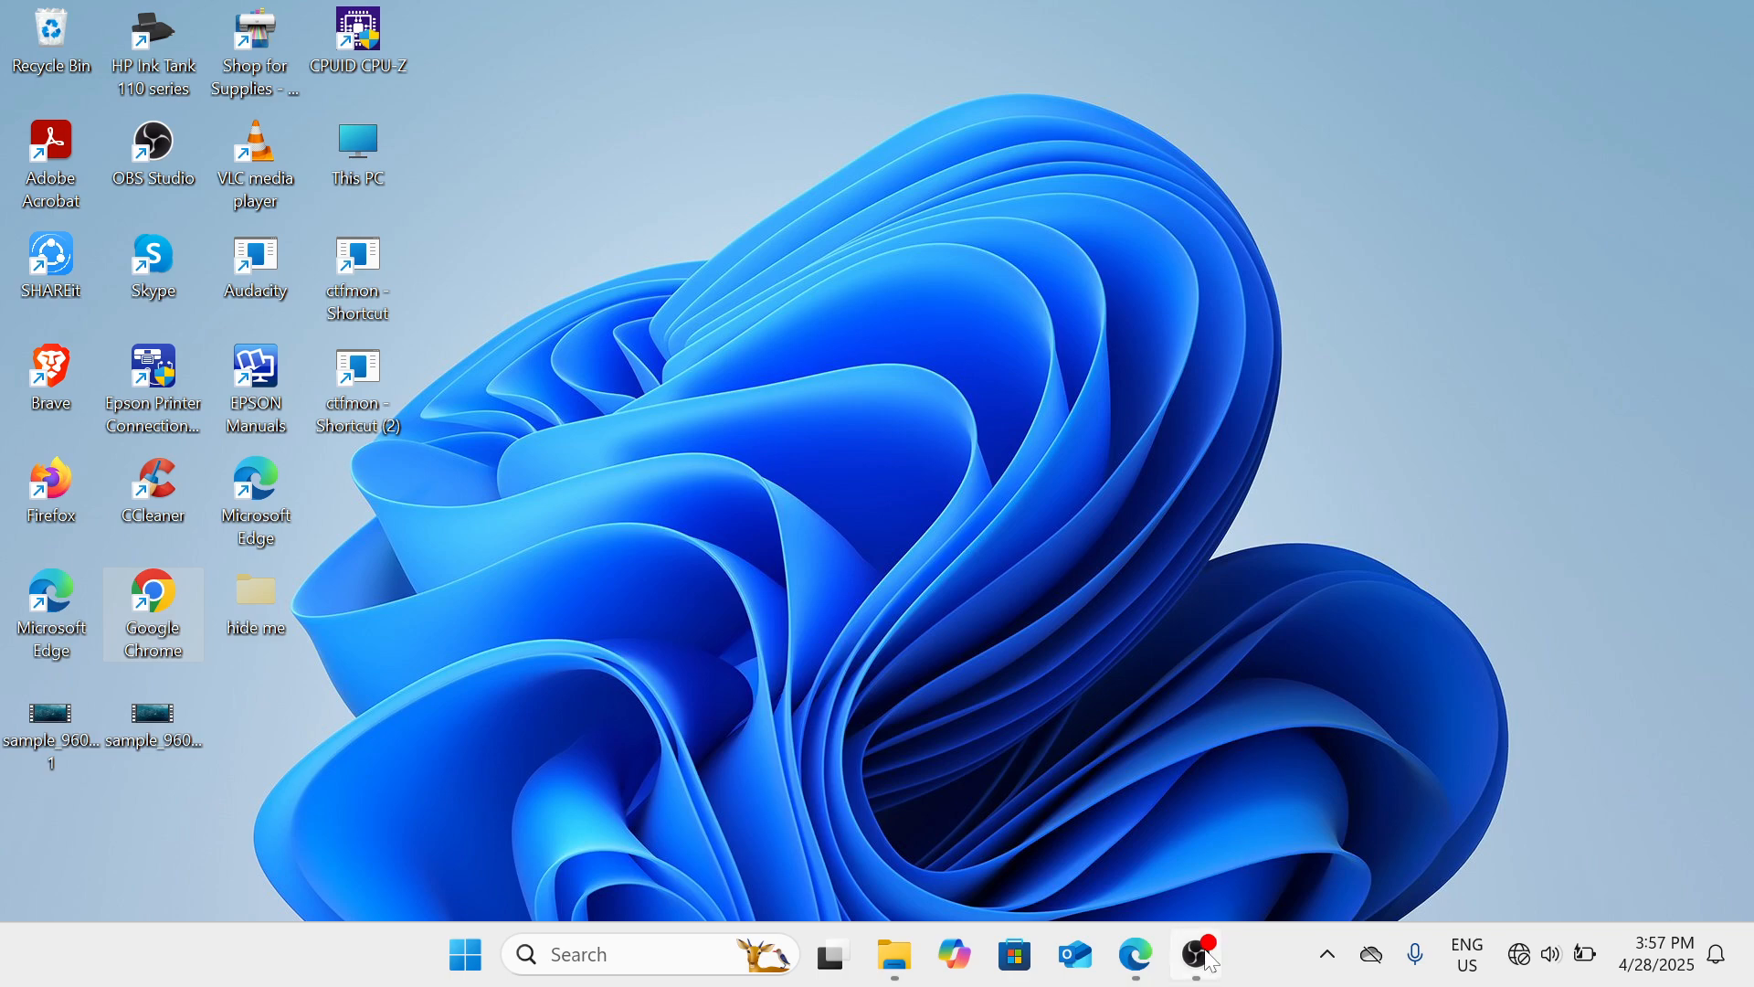
pyautogui.click(1196, 980)
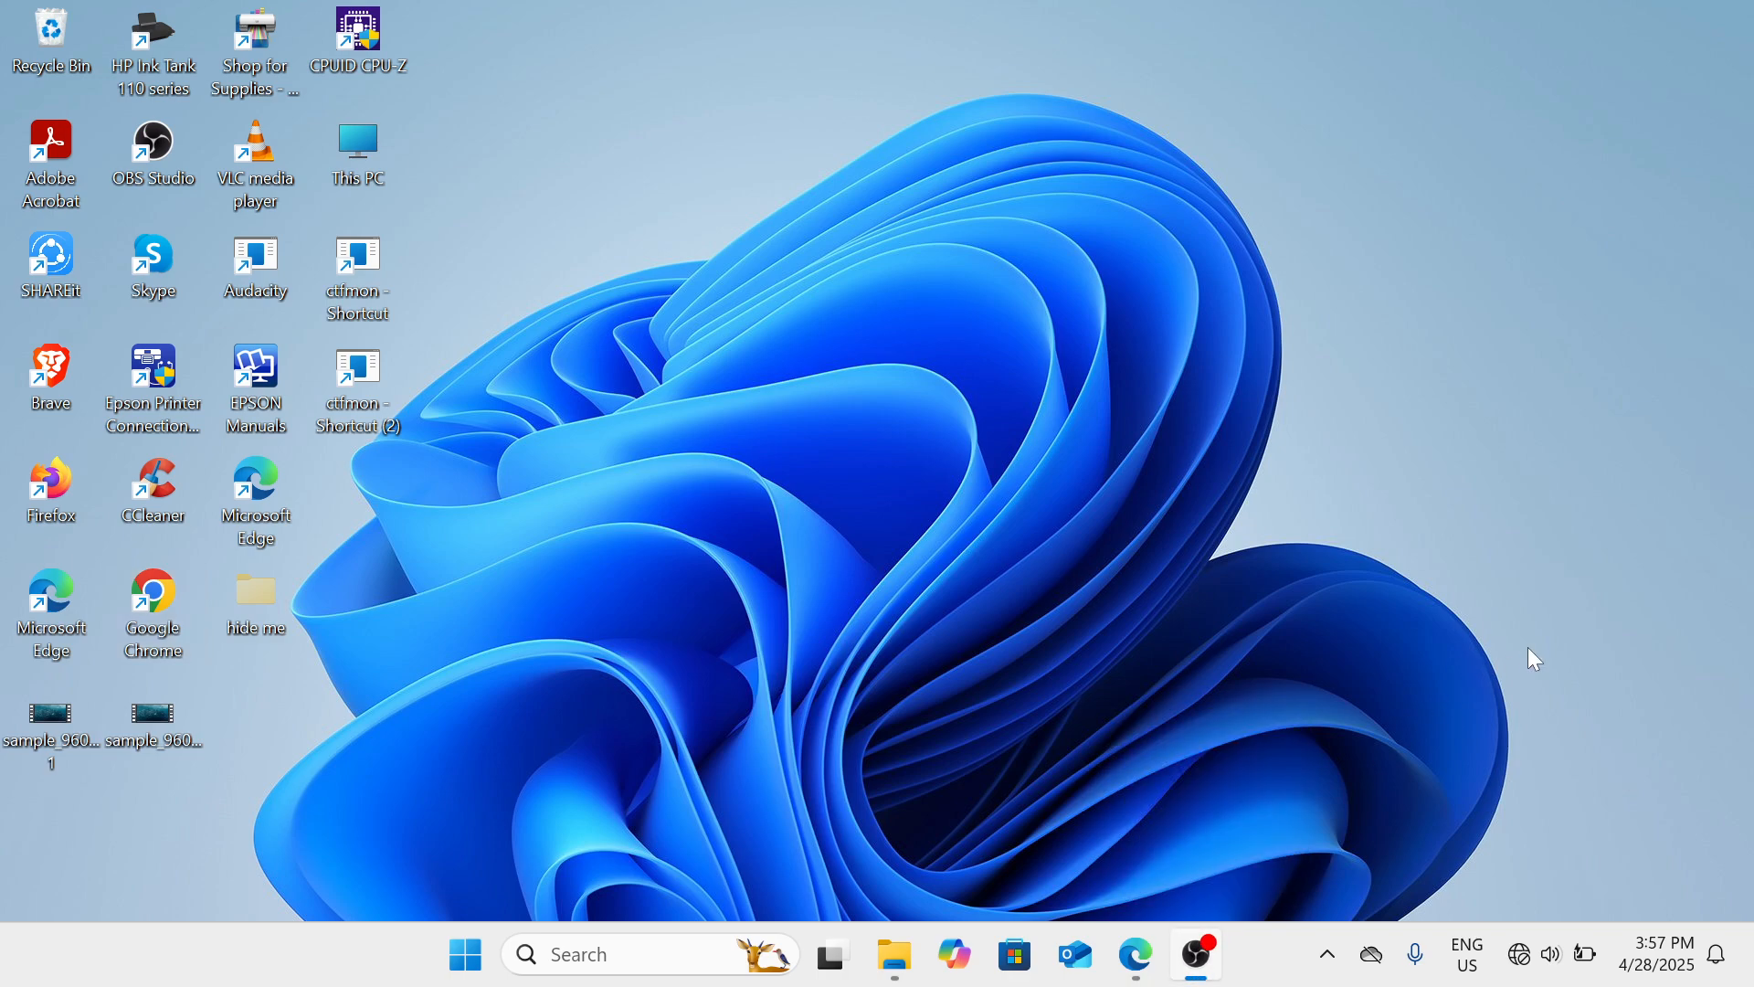